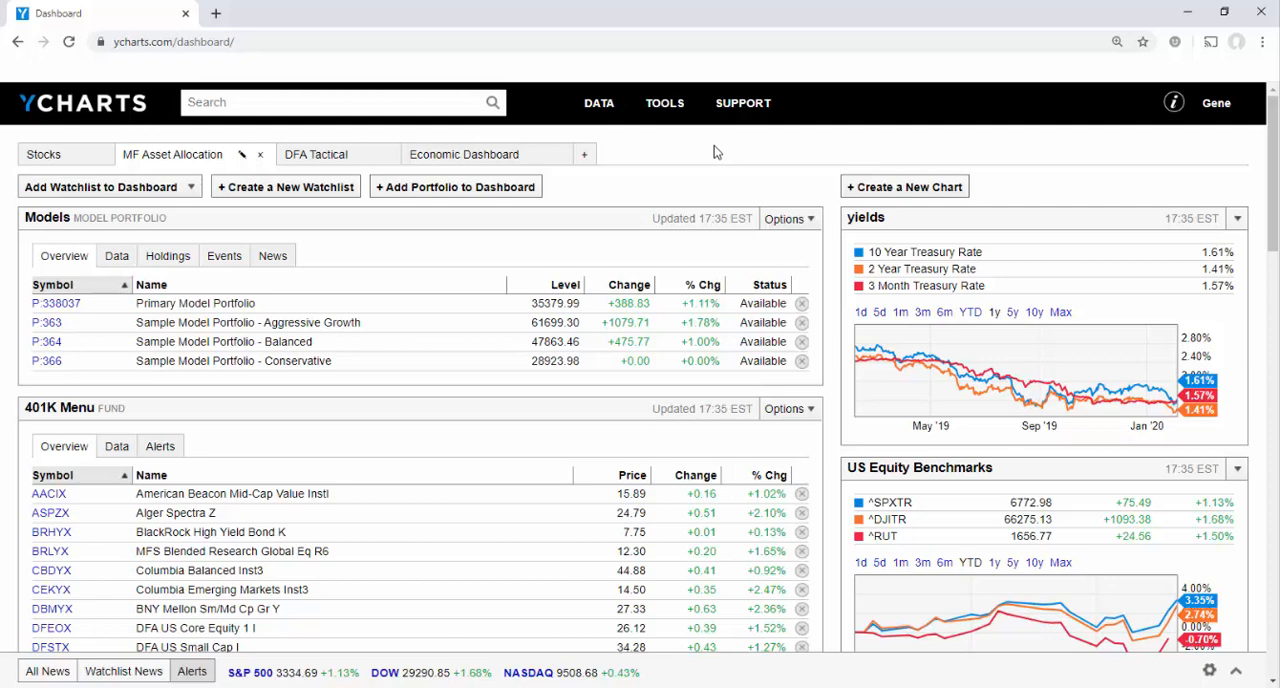
Open a new Fundamental Chart and show the Quickflows for comparing several securities
mouse_move(666, 122)
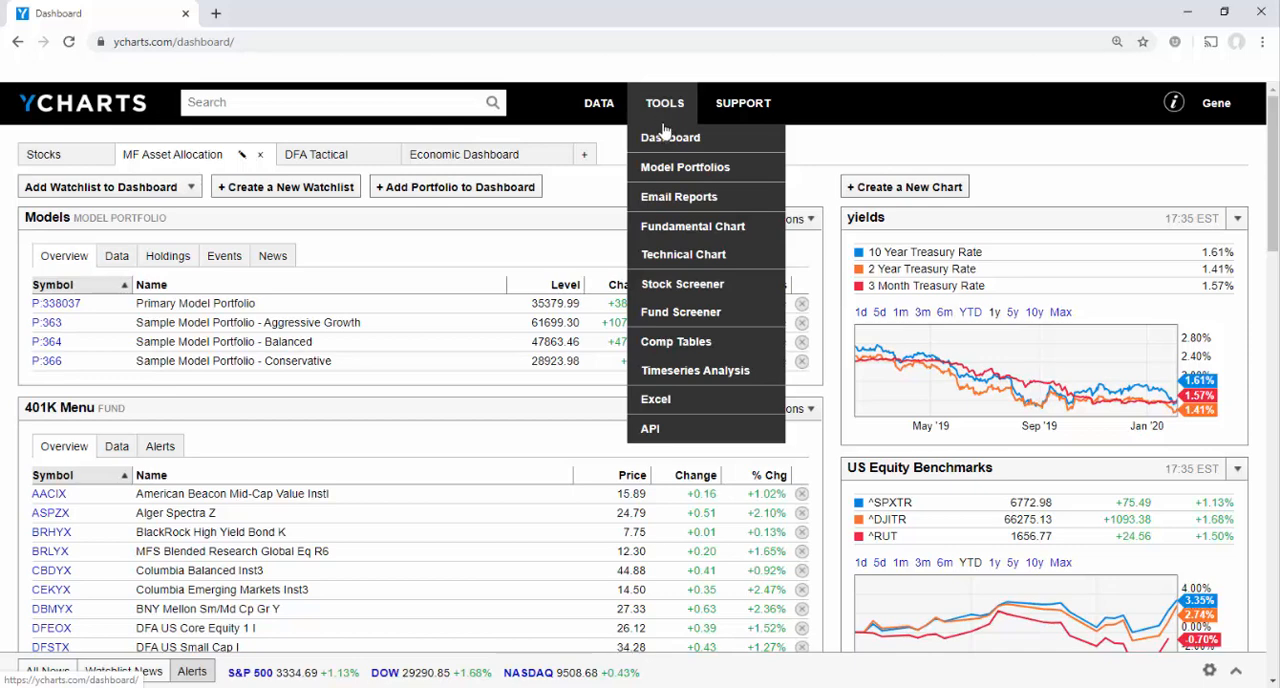
click(677, 230)
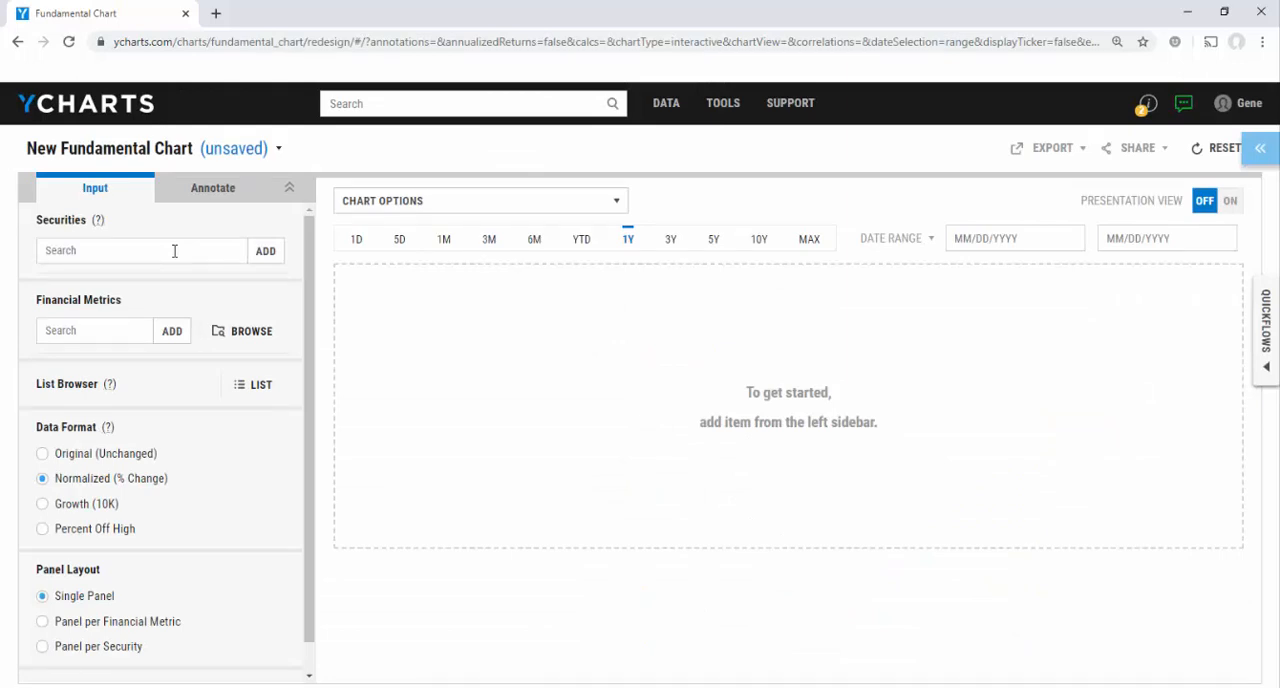
click(1267, 335)
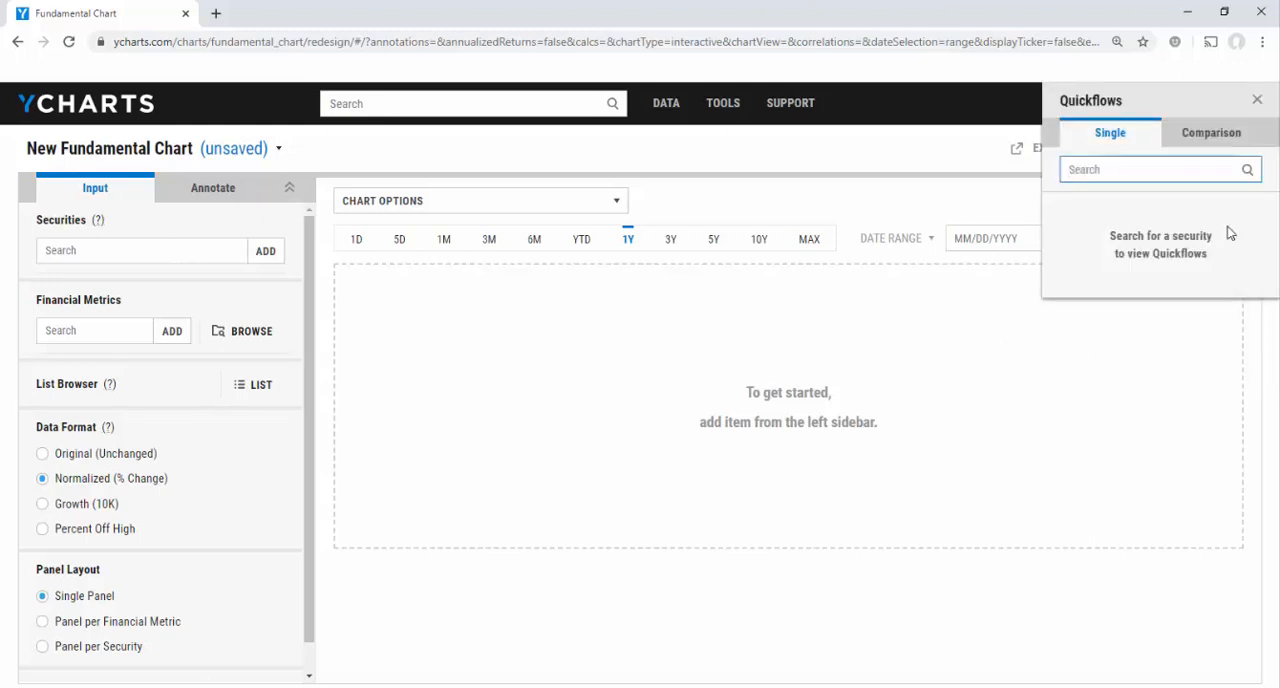
click(1206, 152)
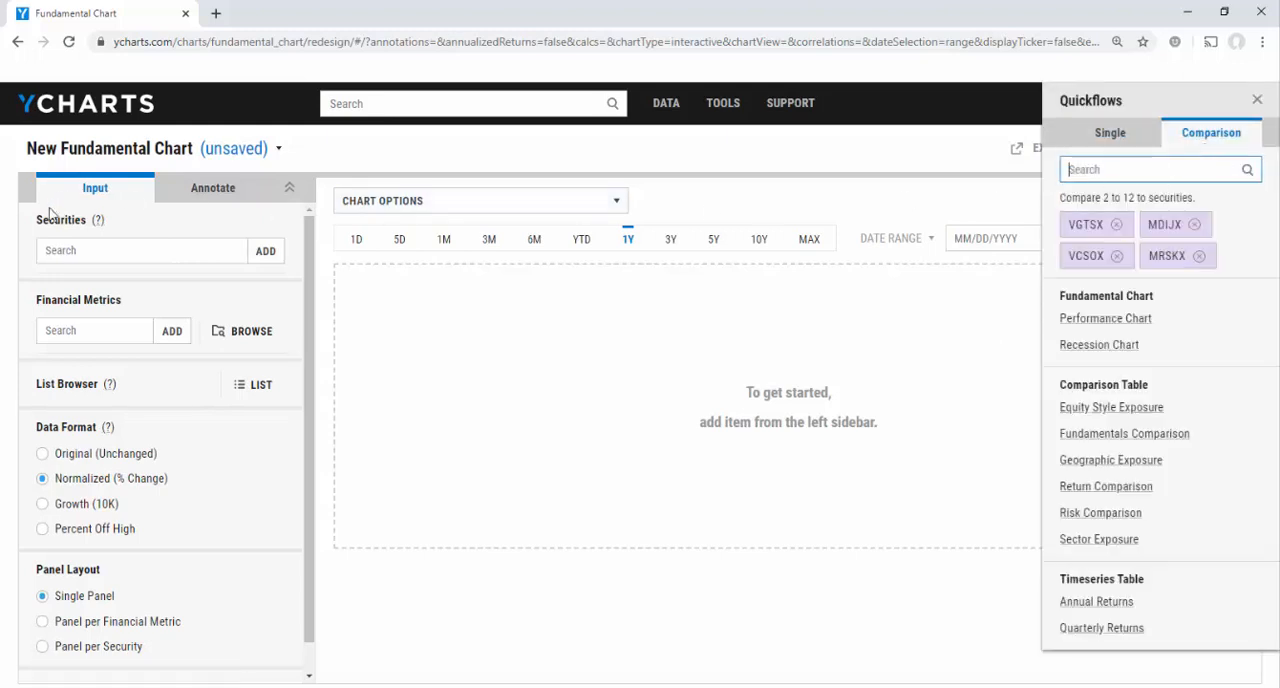
Add the funds VGTSX, MDIJX, VCSOX and MRSKX to the chart's securities and close the Quickflows
click(157, 257)
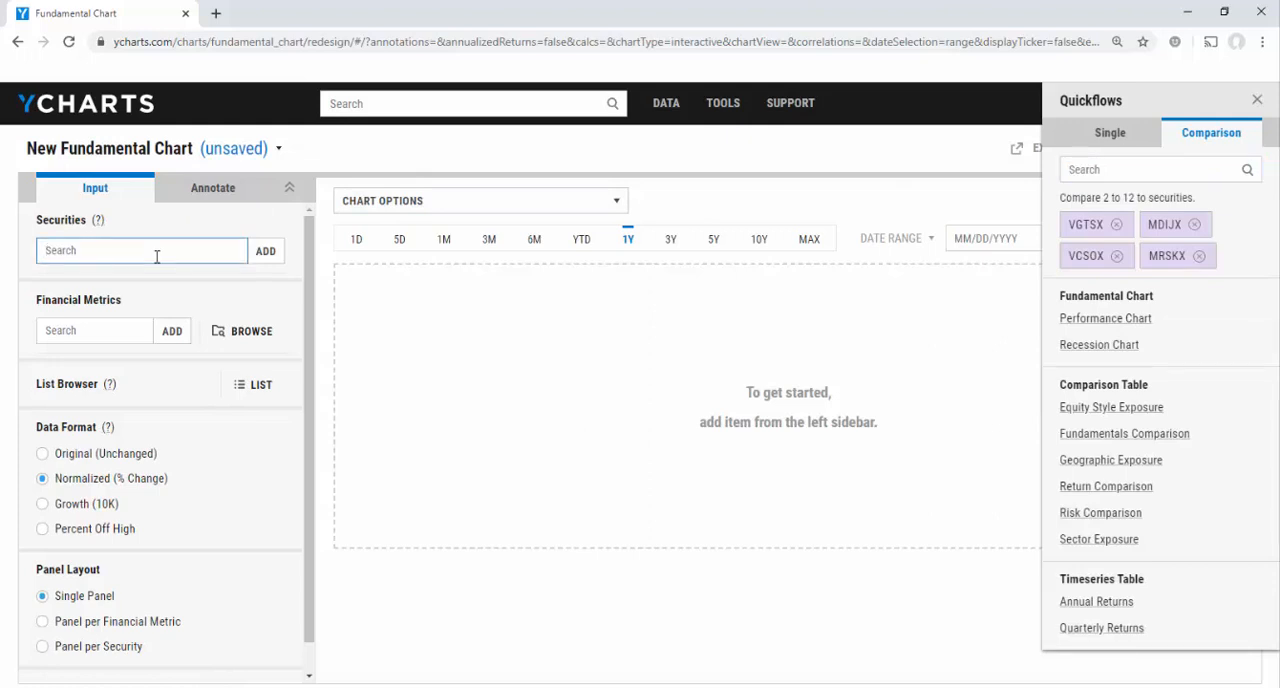
text(Vgtsx)
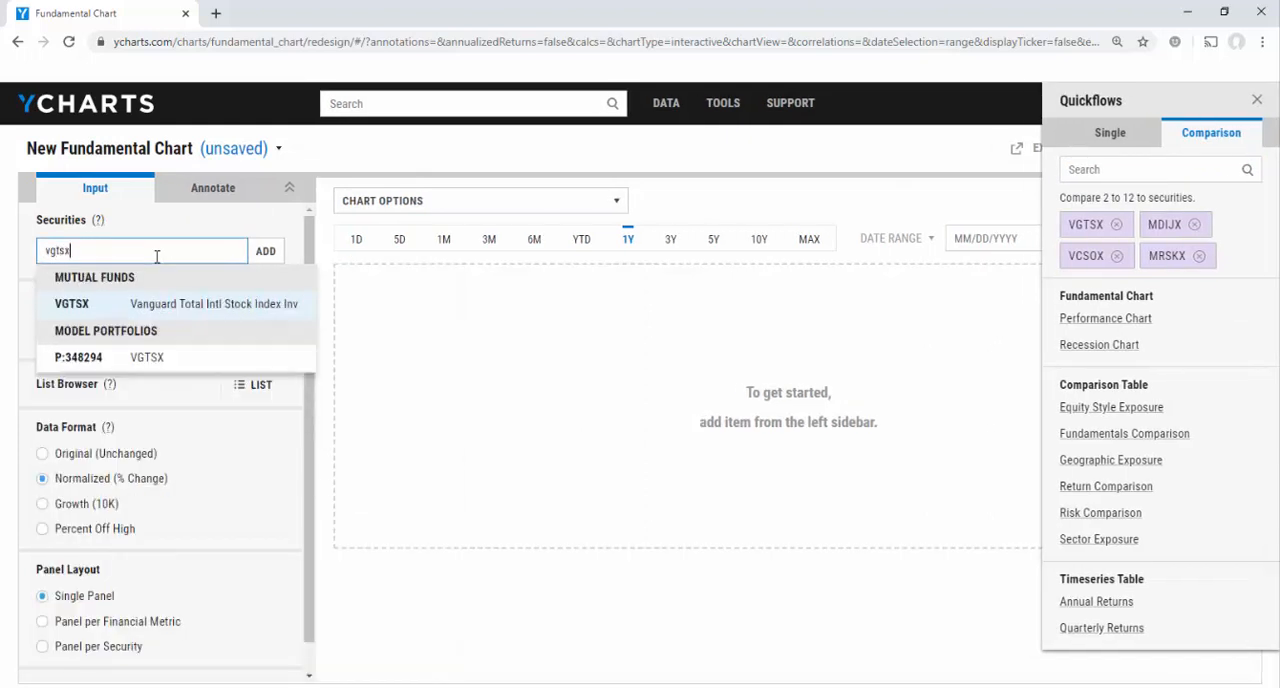
key(Return)
text(mdijx)
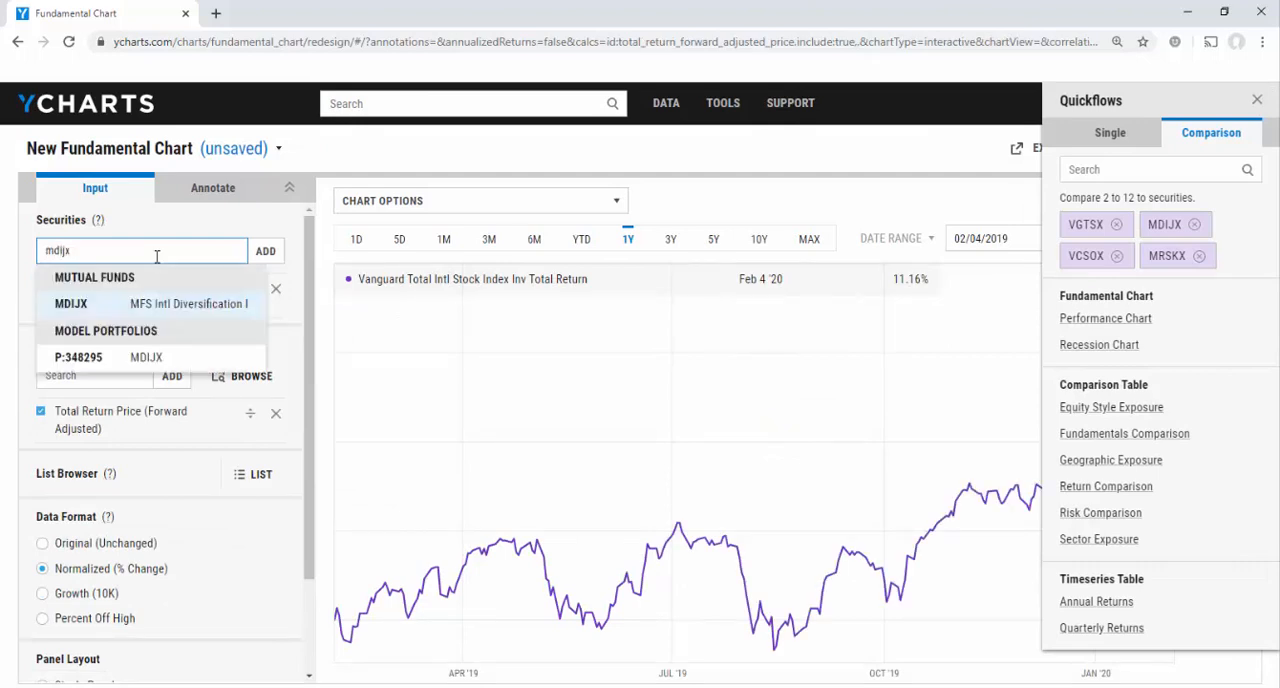
key(Return)
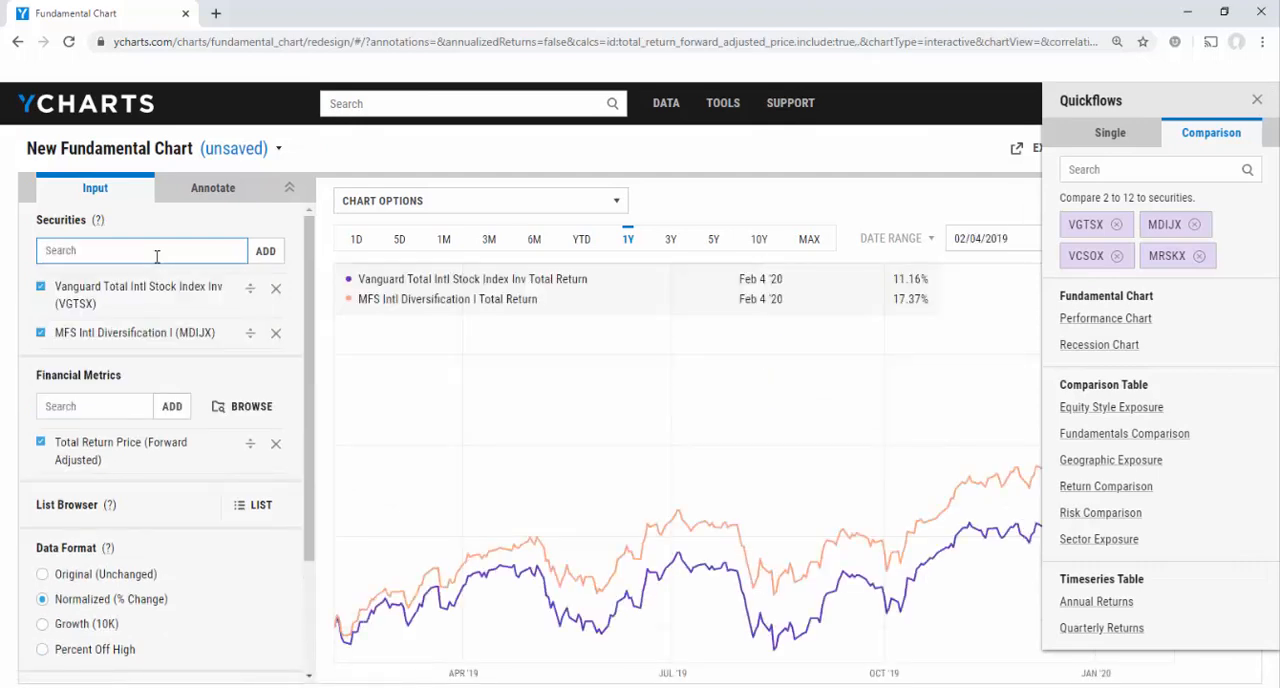
text(vcsox)
key(Return)
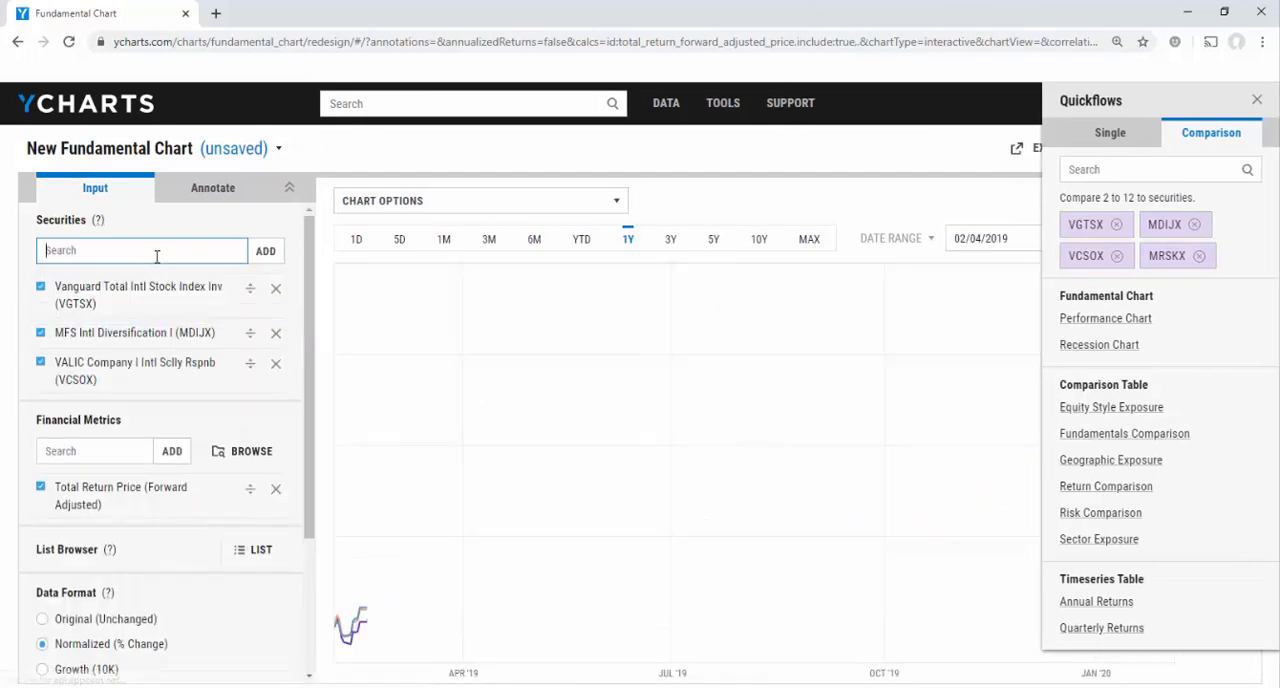
text(mrskx)
key(Return)
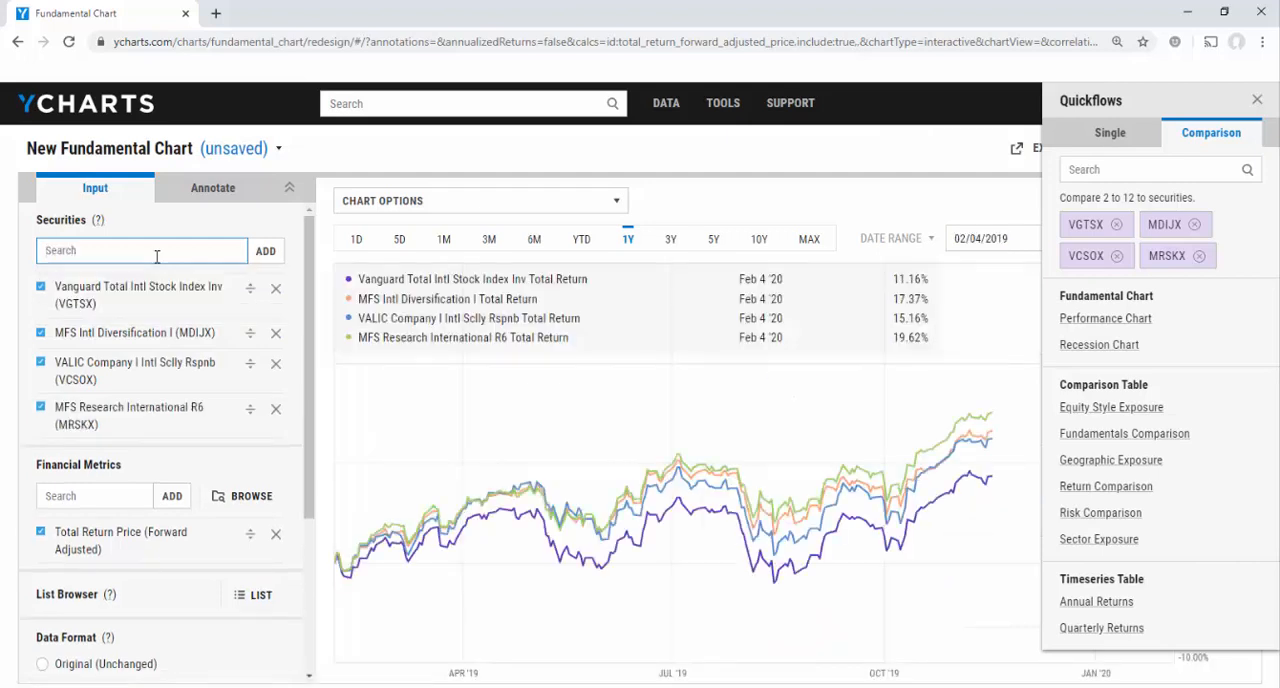
click(1258, 100)
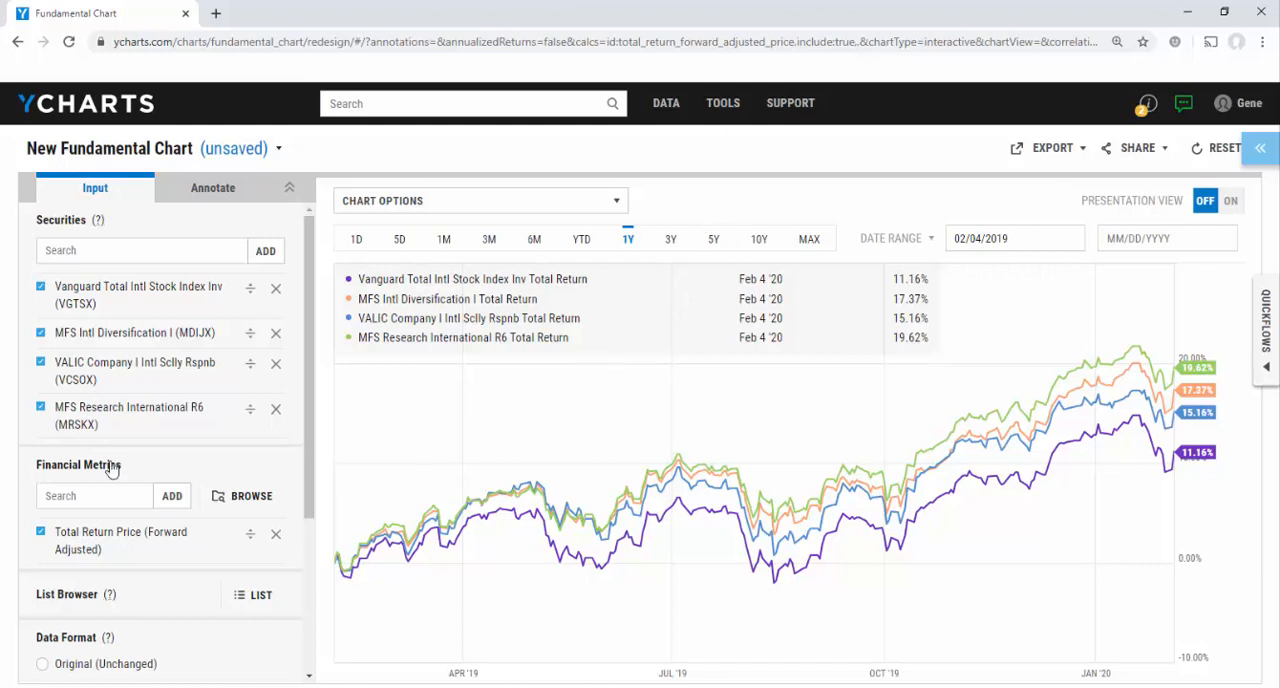
Plot the funds as Percent Off High and set the chart's start date to 02/06/2018
scroll(120, 462, down, 2)
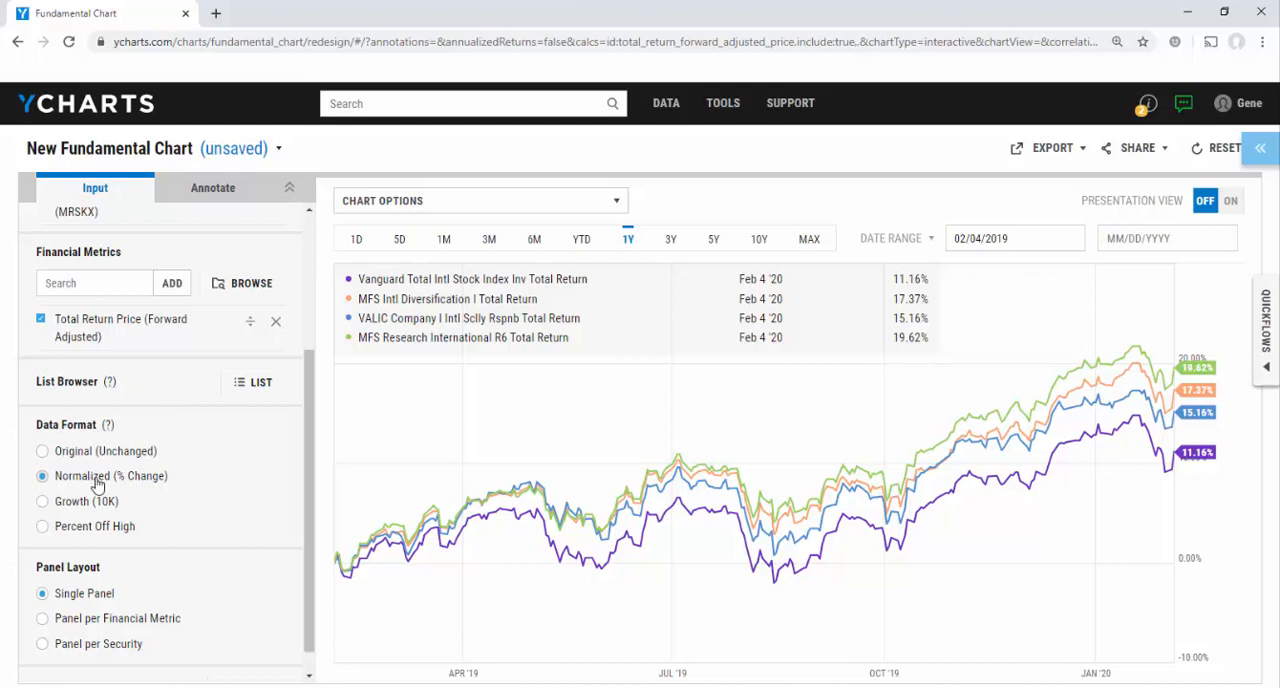
click(43, 527)
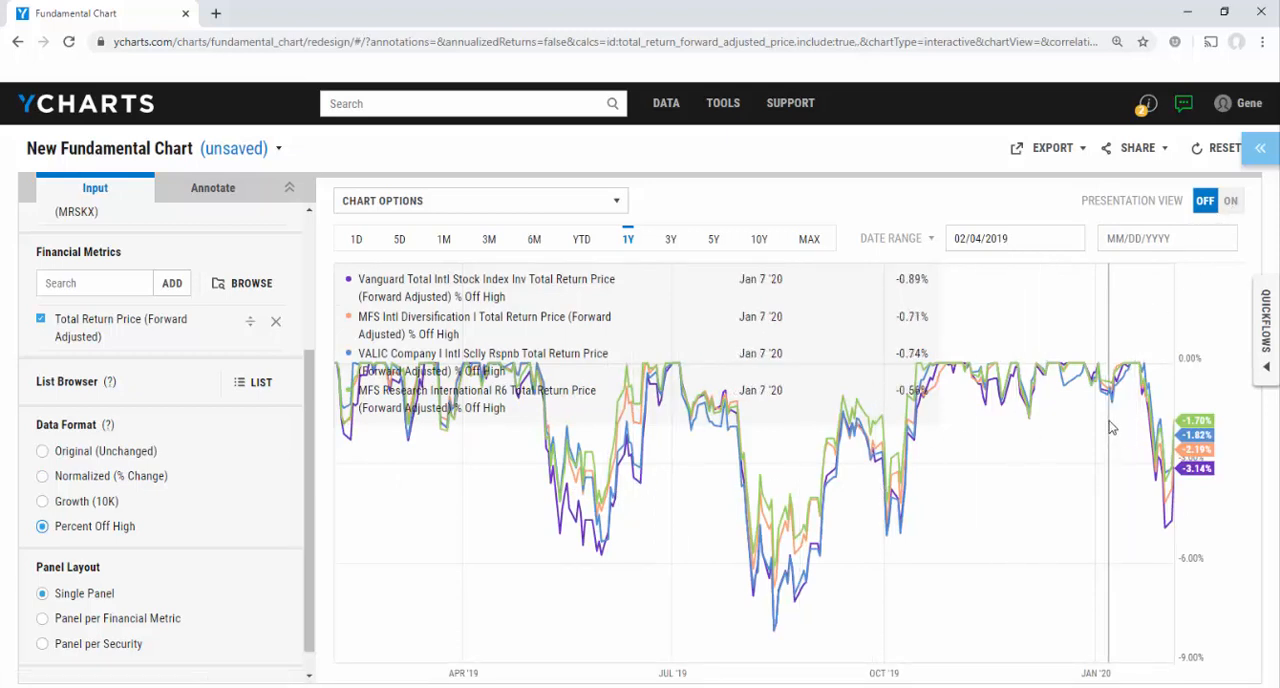
click(995, 238)
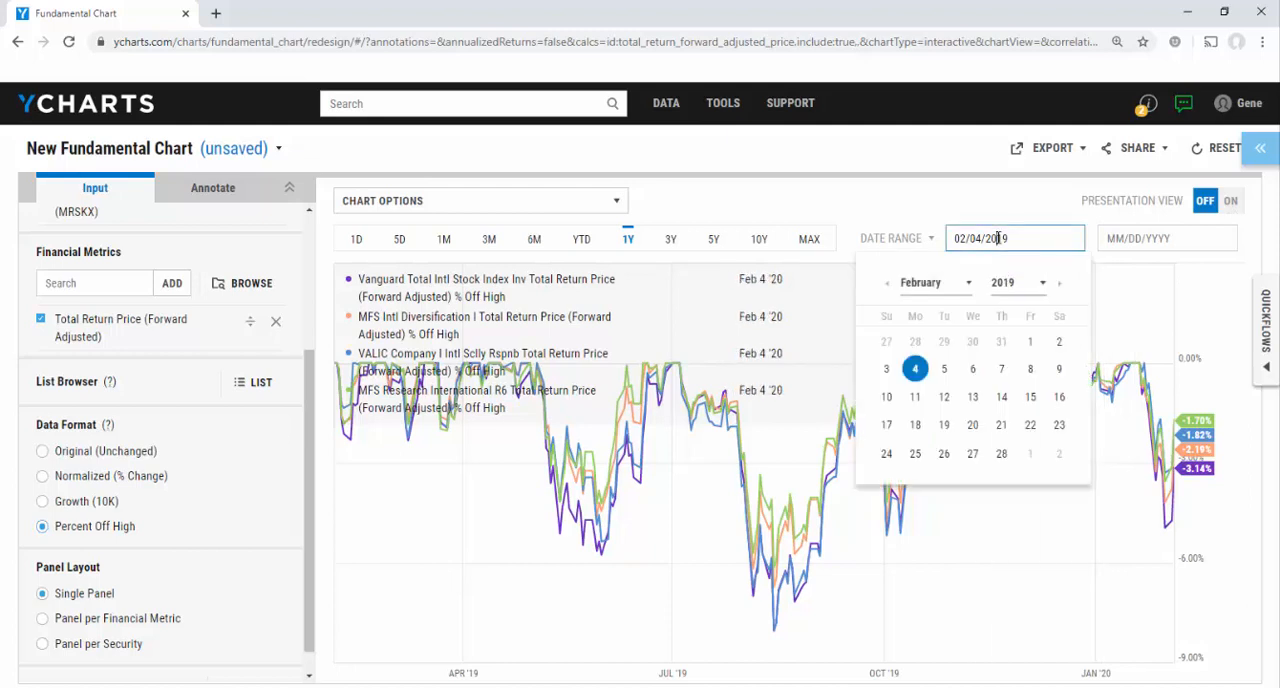
click(967, 284)
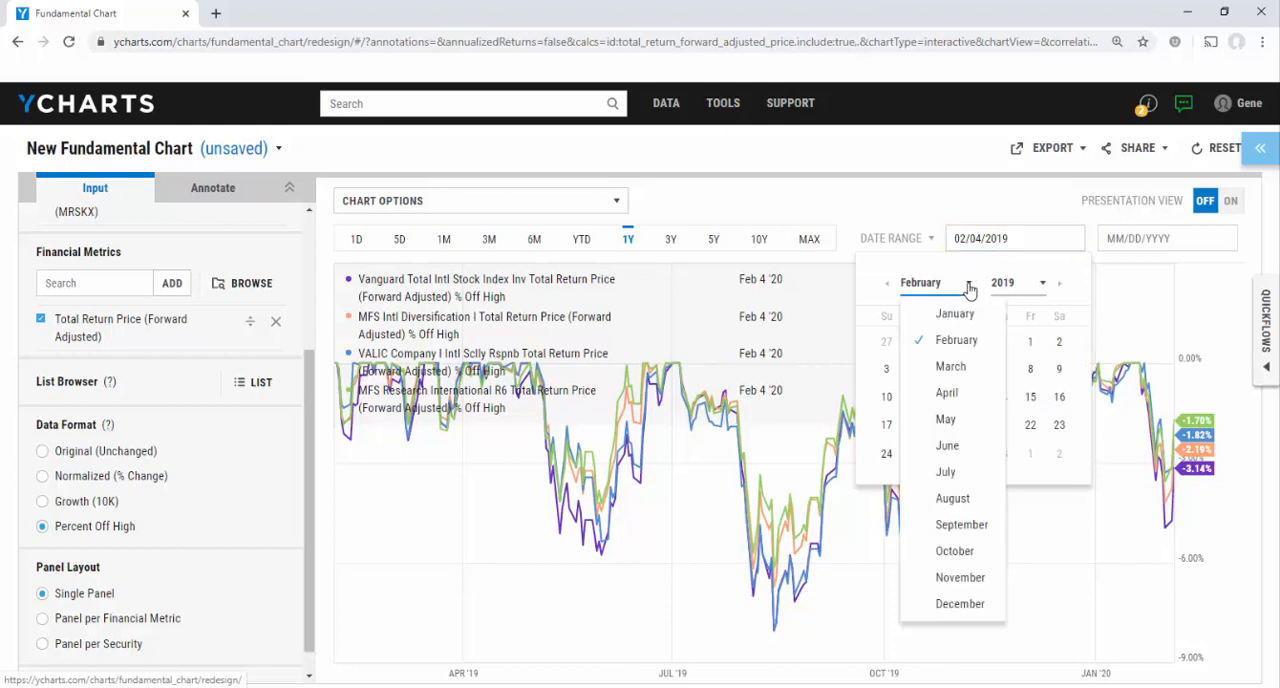
click(1020, 287)
click(1076, 305)
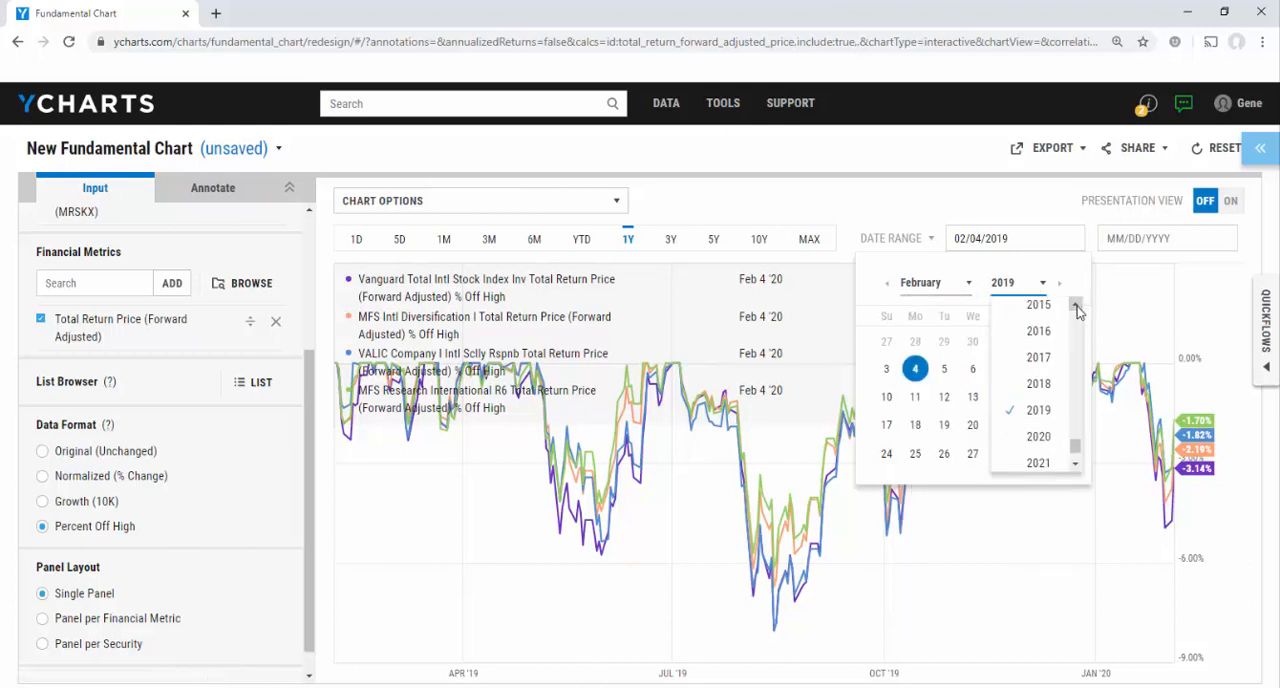
click(1076, 305)
click(1038, 418)
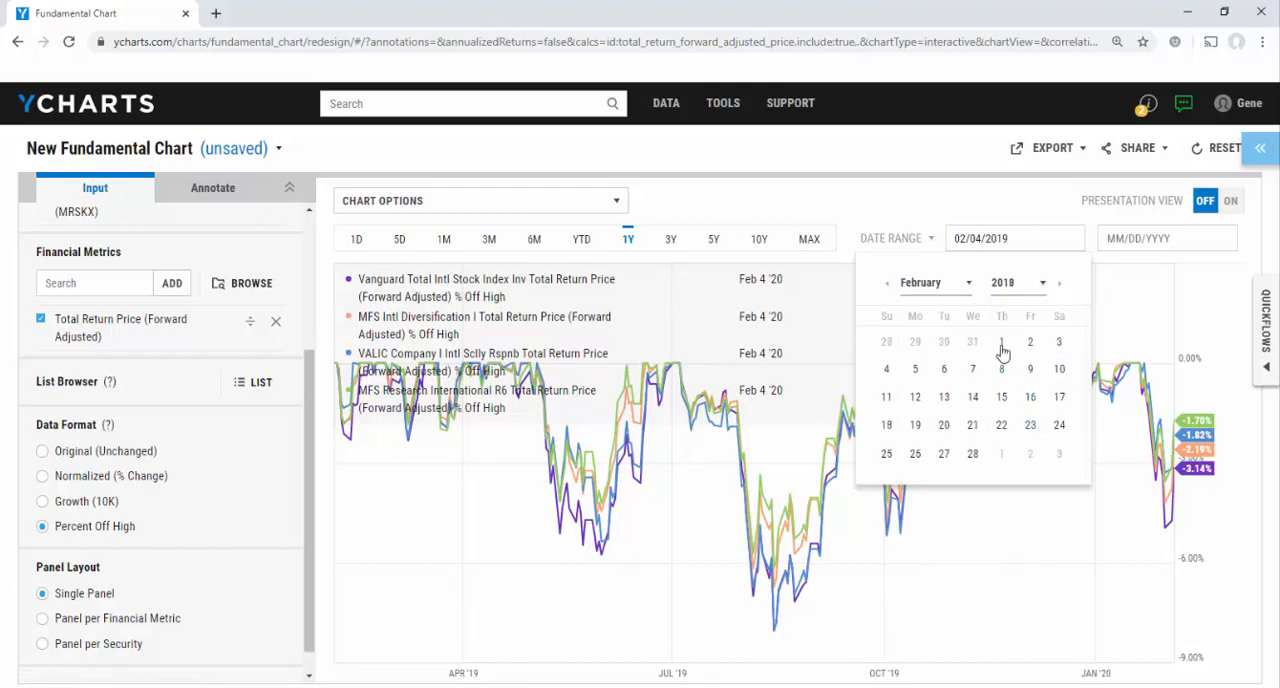
click(945, 370)
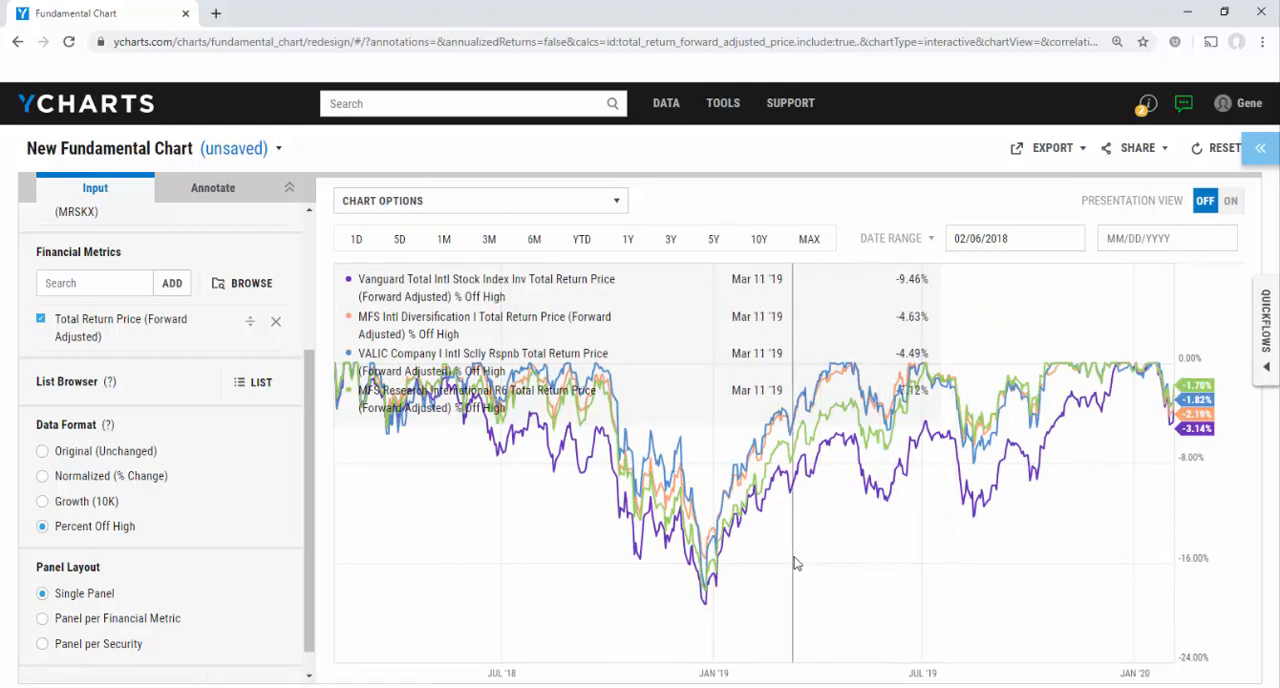
Annotate the Vanguard Total Intl Stock Index Inv total return series with a minimum line
click(222, 196)
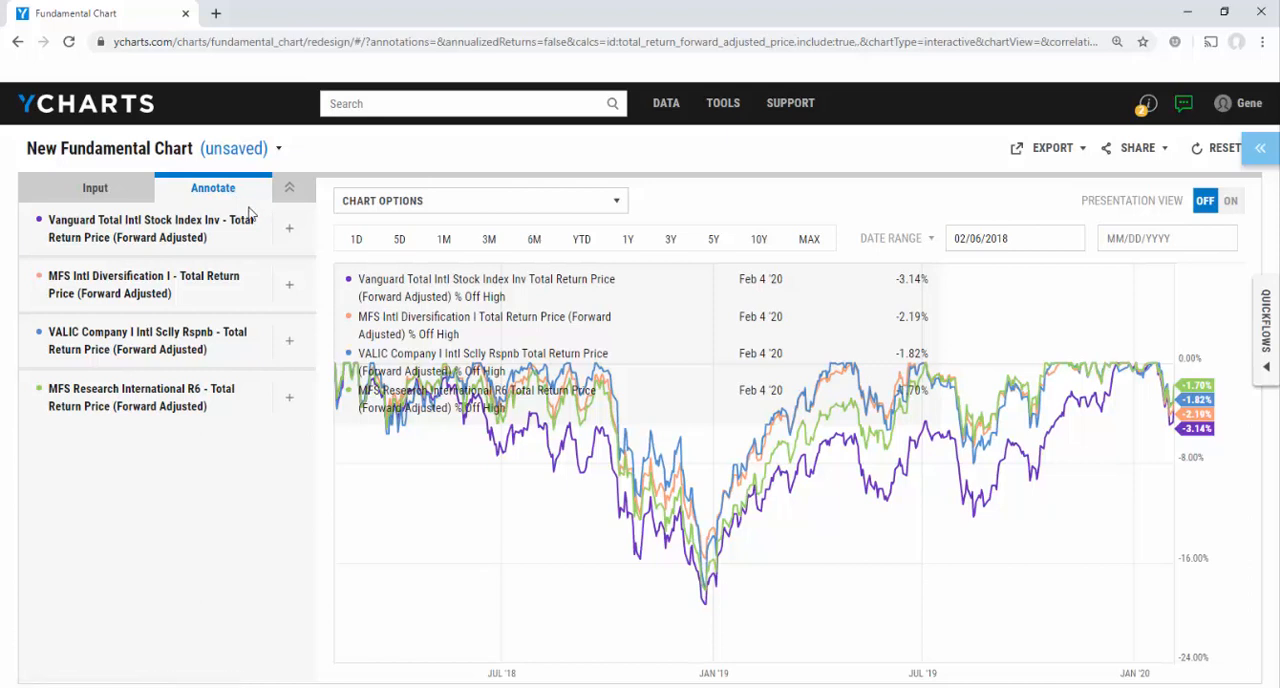
click(289, 232)
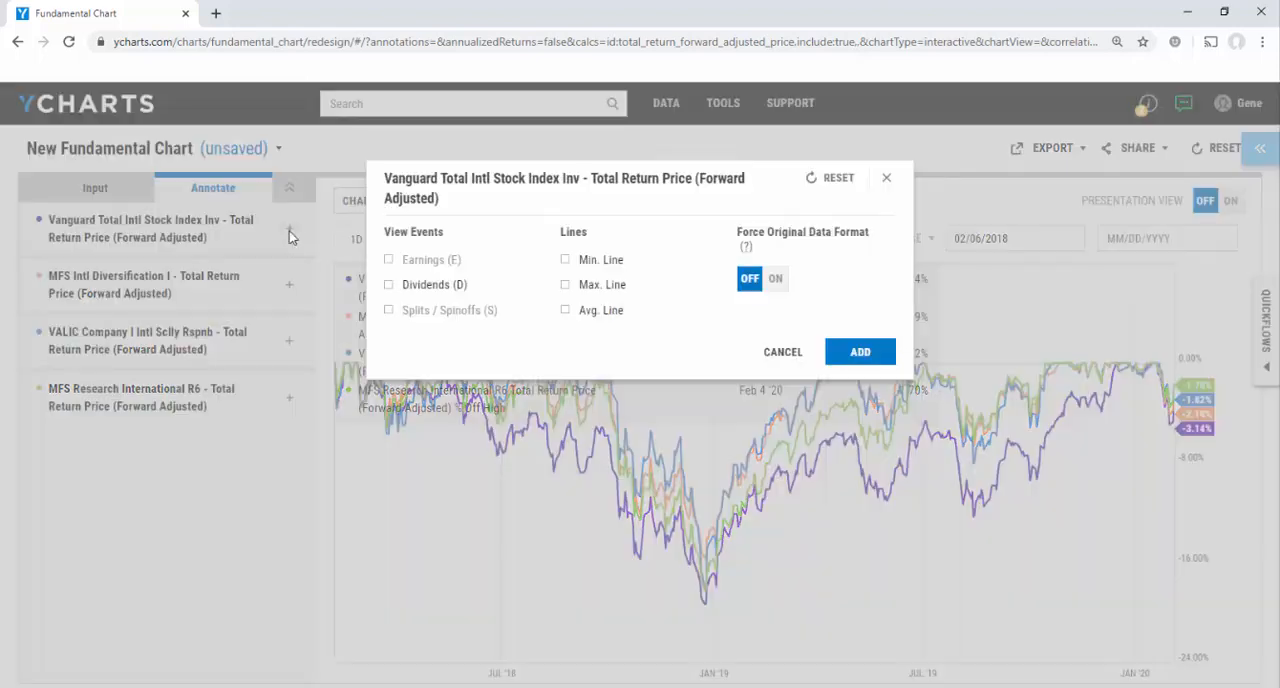
click(566, 261)
click(857, 355)
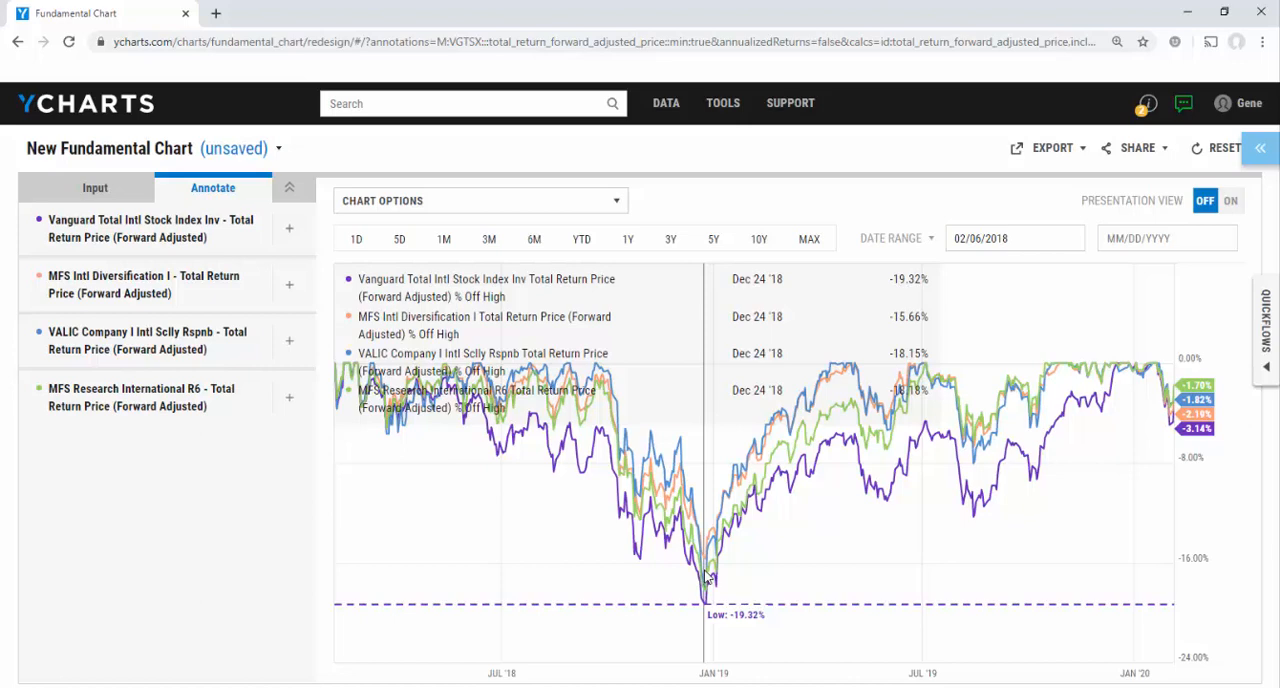
Return to the chart inputs and extend the chart period to 5 years, followed by 10 years
click(95, 188)
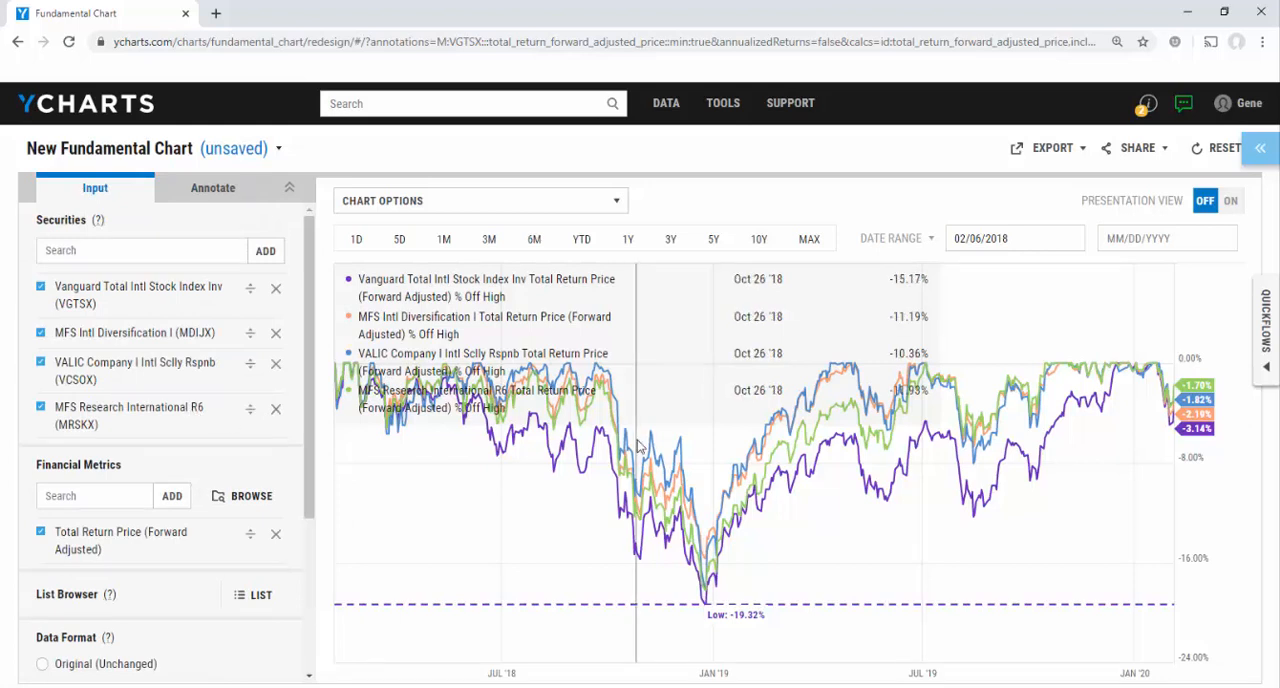
click(713, 240)
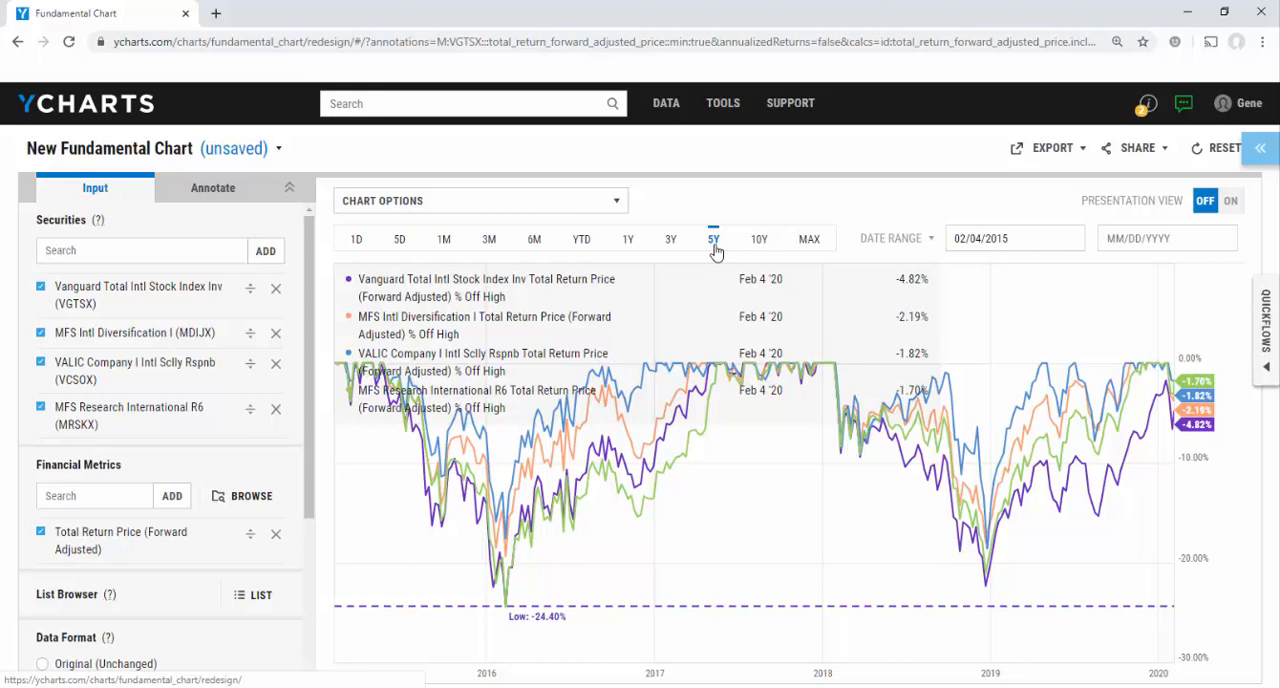
click(759, 240)
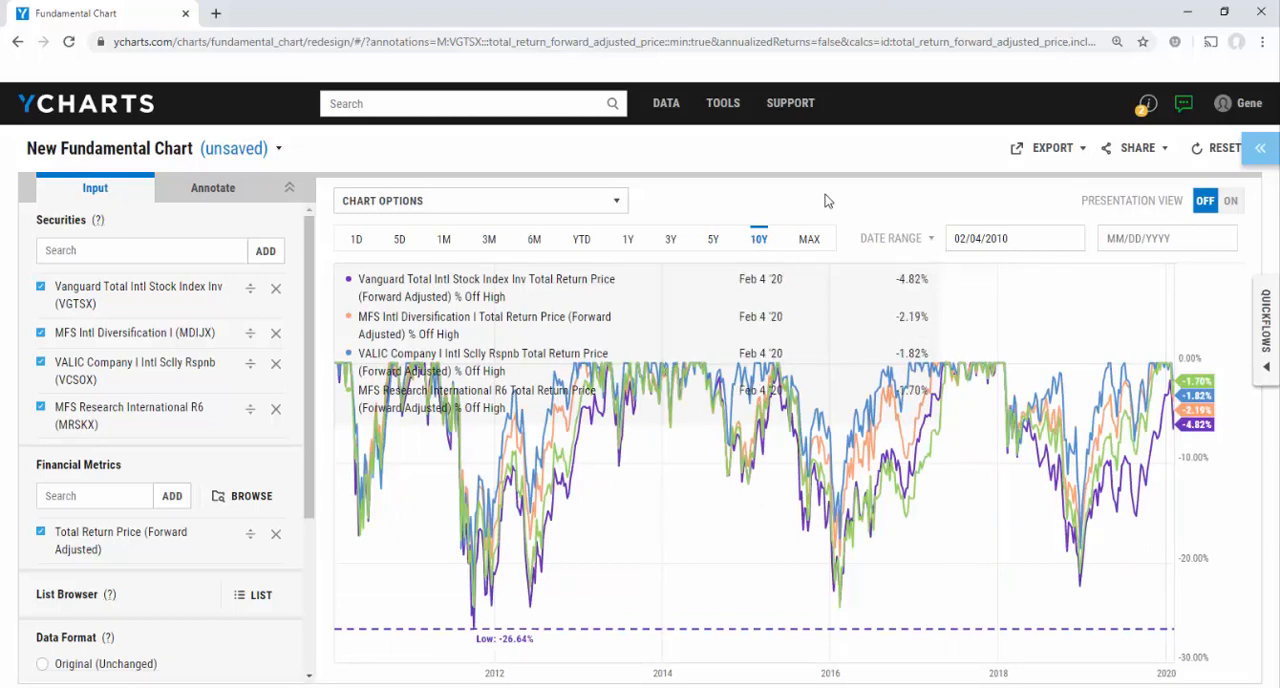
Open the Geographic Exposure comparison table for the four funds and collapse its metrics list to view the regional exposures
click(1265, 325)
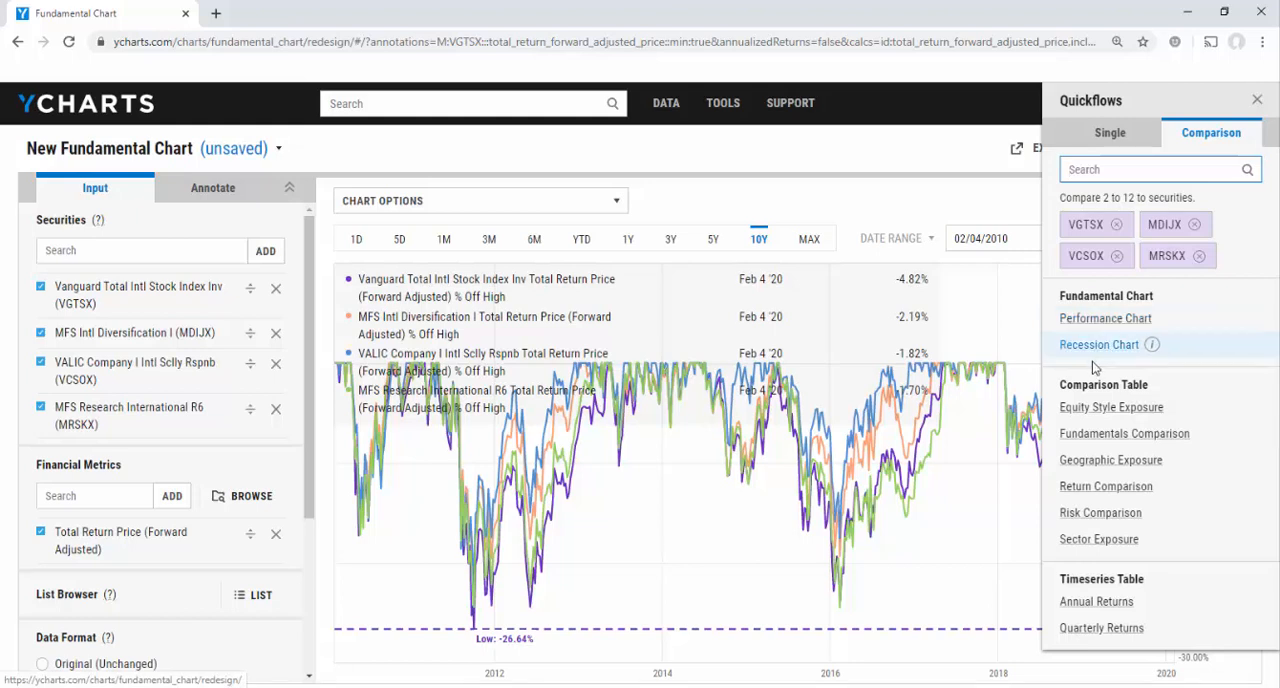
click(1100, 462)
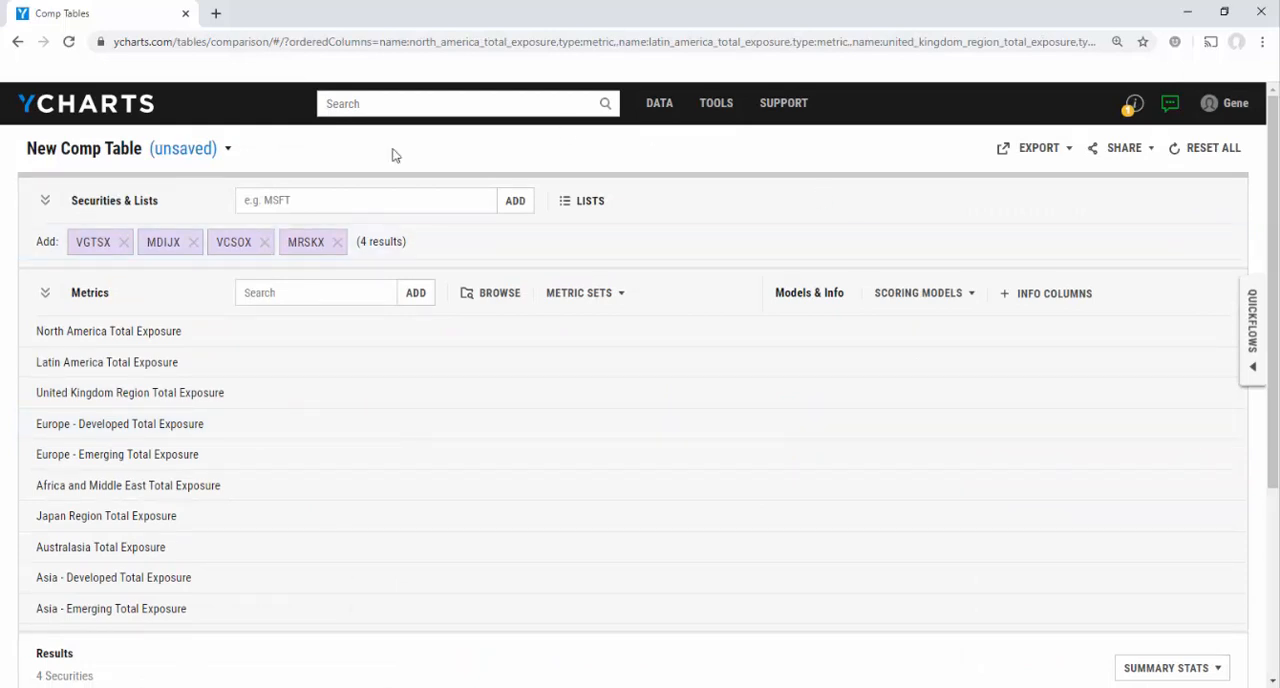
click(45, 292)
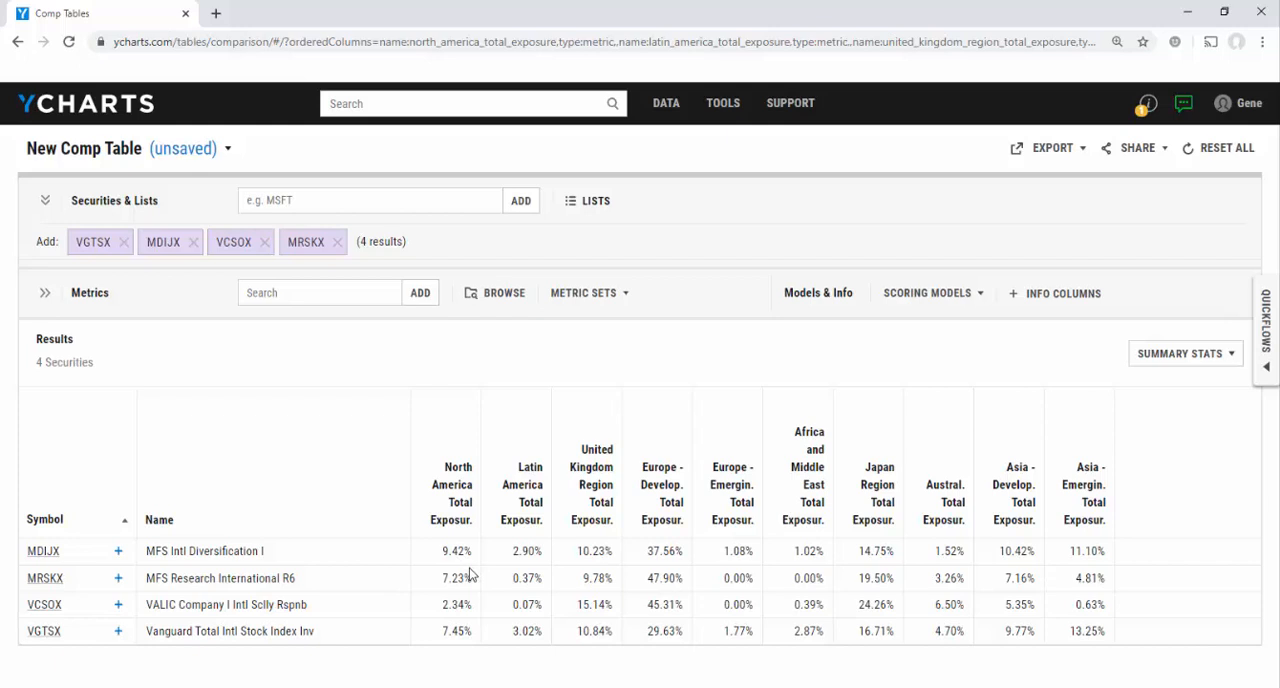
mouse_move(662, 531)
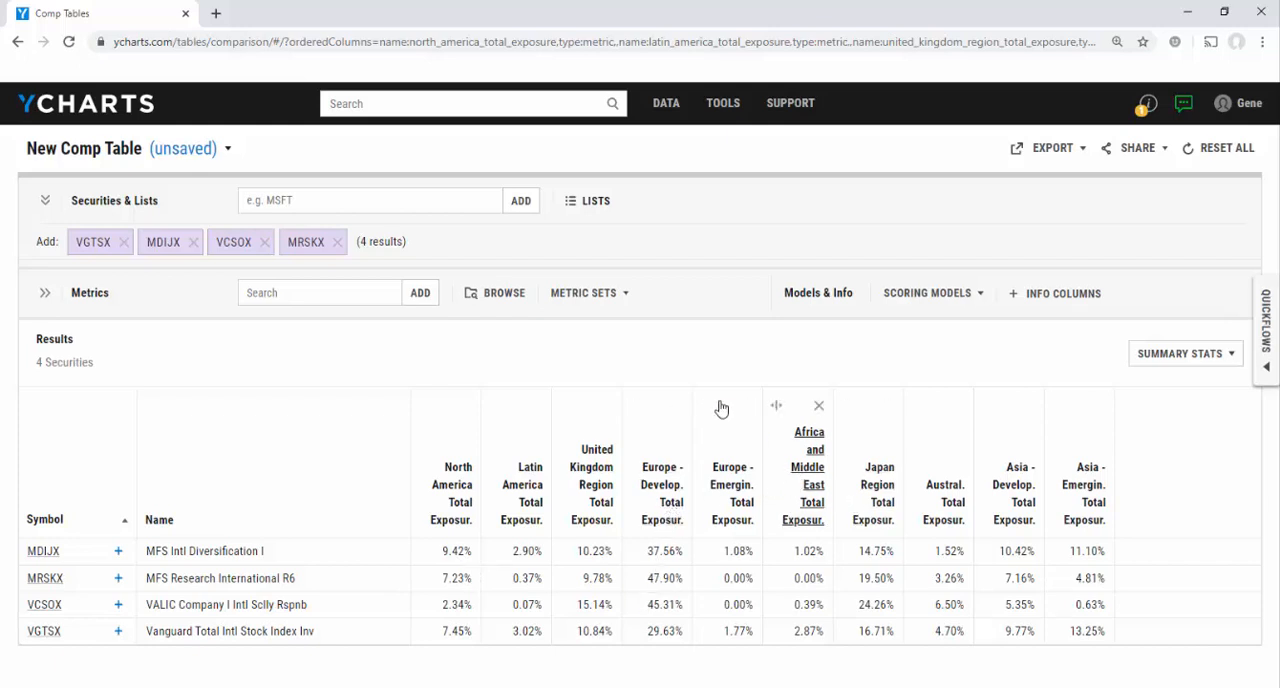
Load the saved metric set "5y Risk Metrics" into the comparison table
click(607, 296)
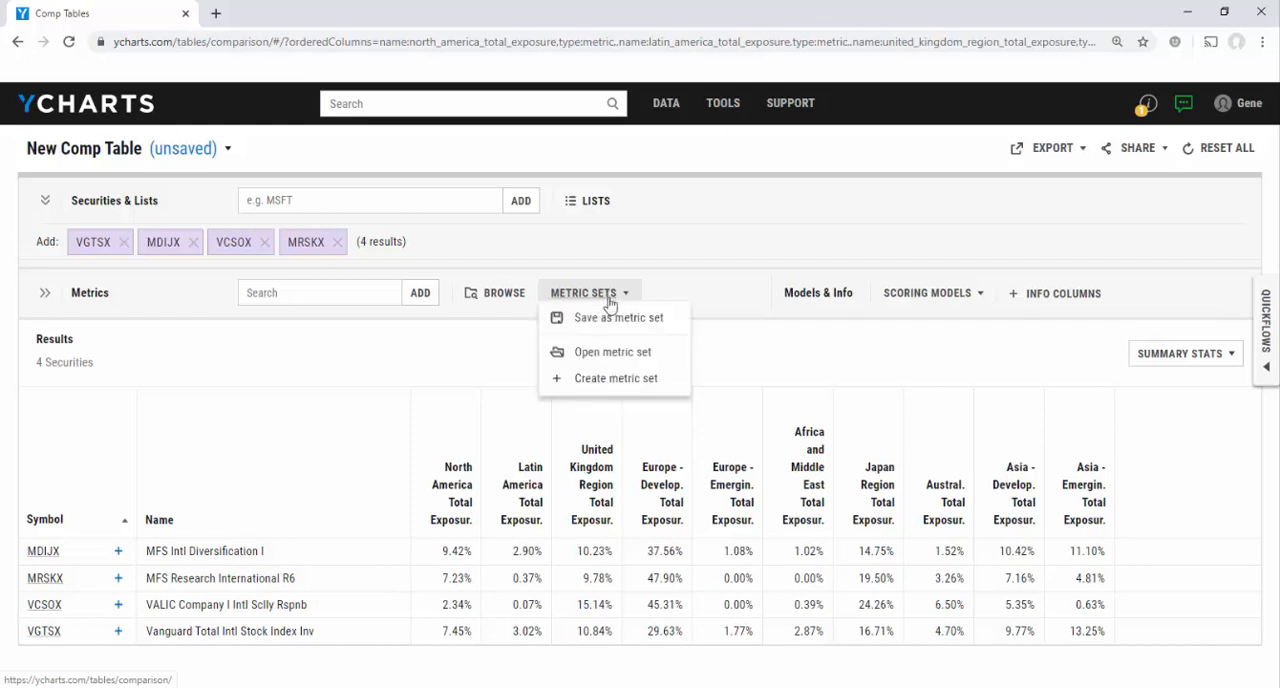
click(607, 362)
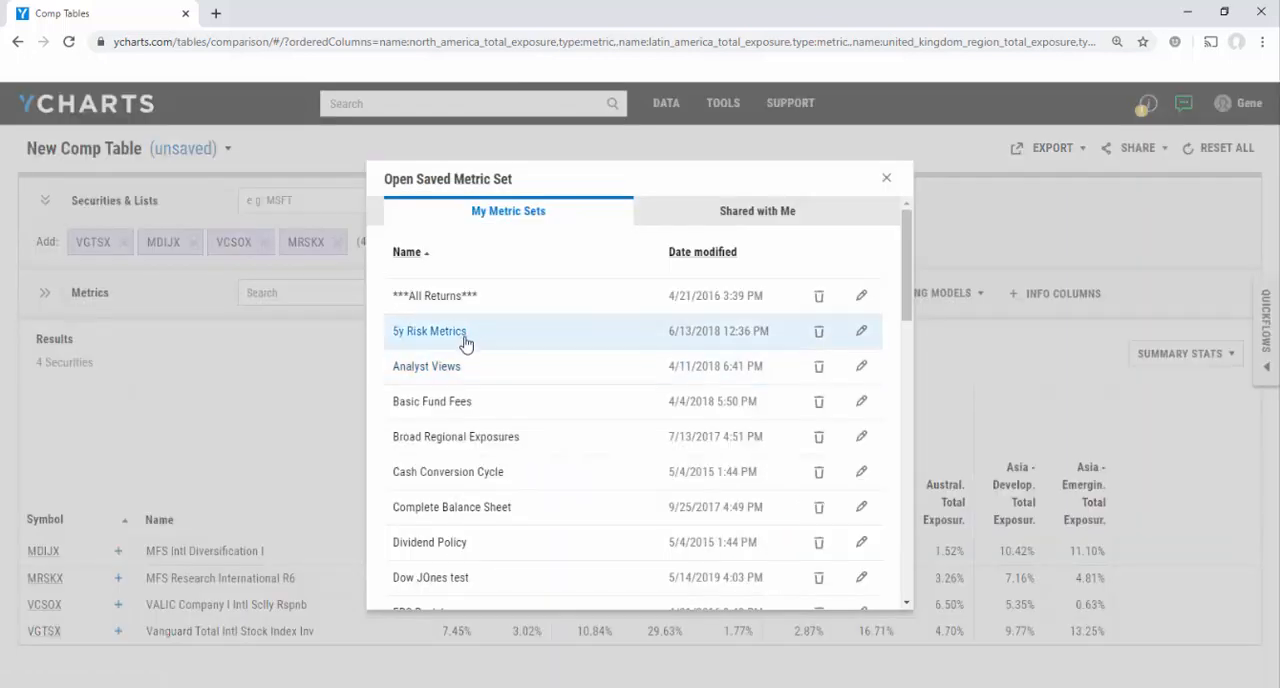
scroll(904, 273, down, 1)
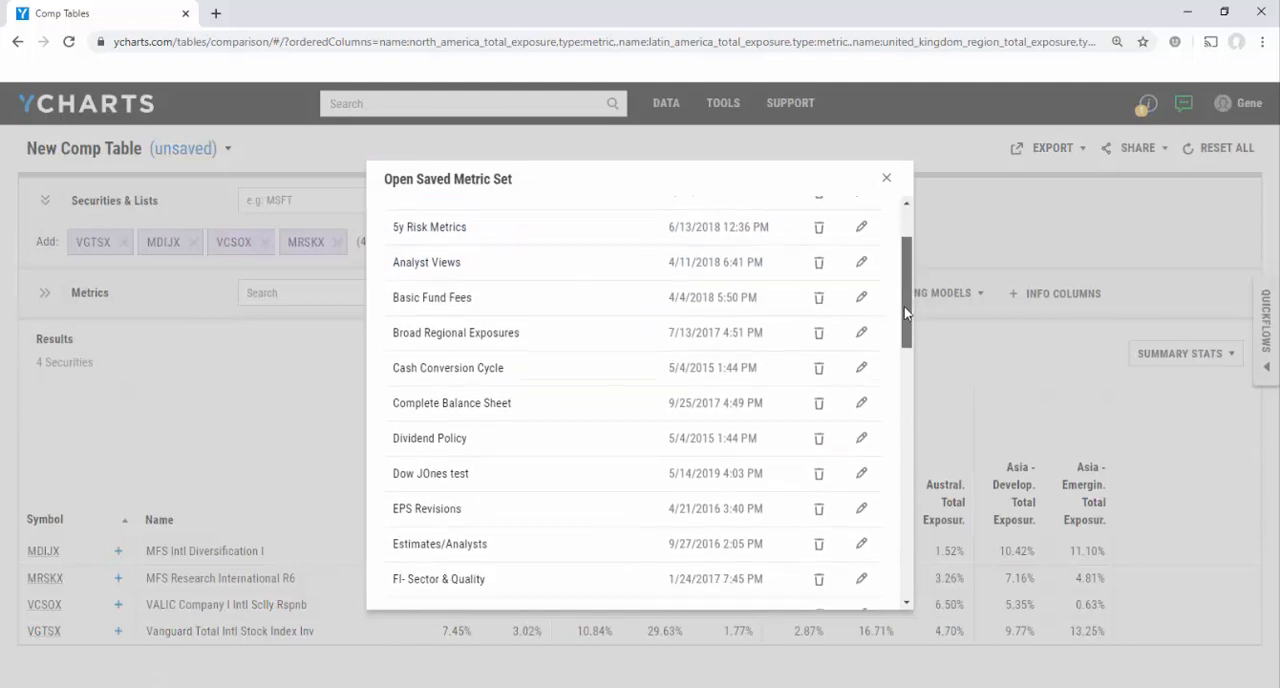
drag(904, 313, 904, 347)
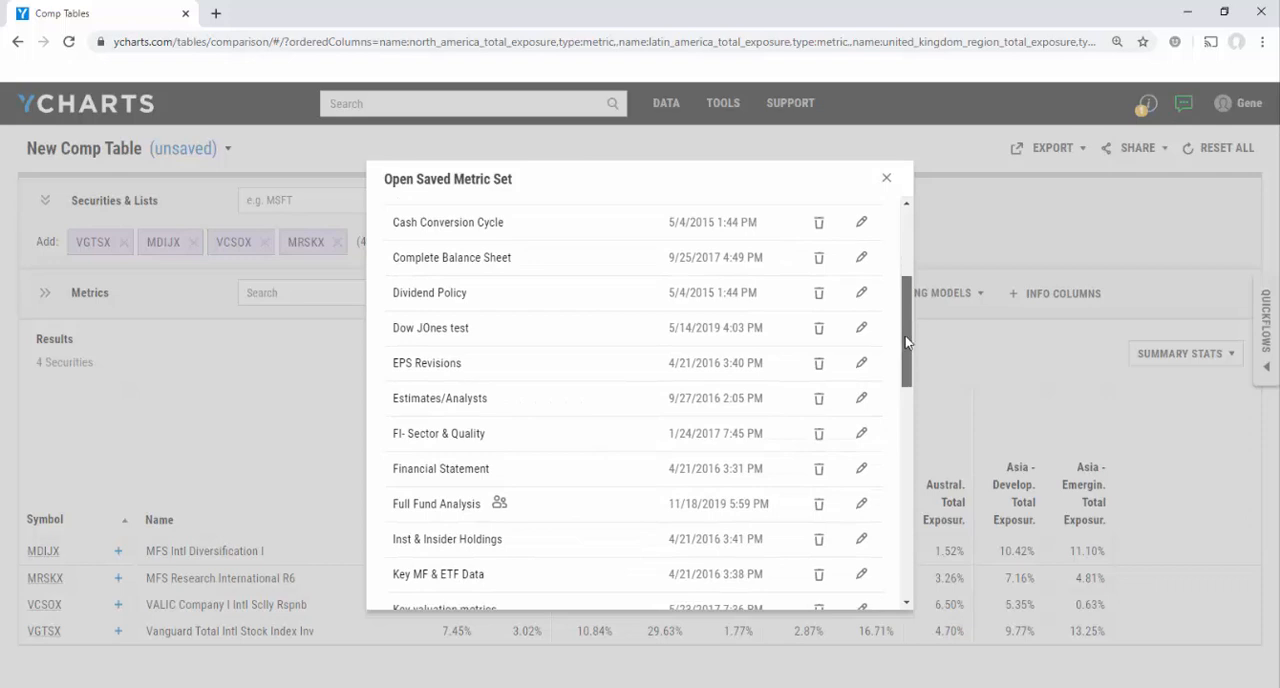
scroll(463, 347, up, 3)
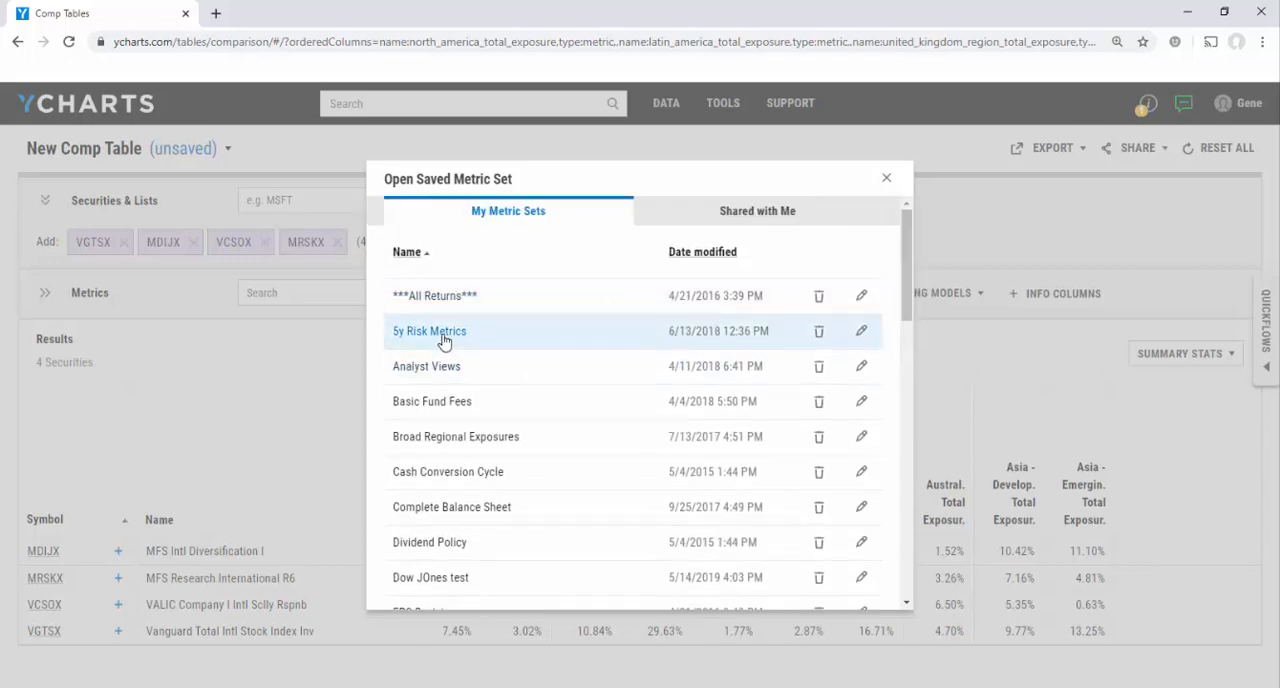
click(444, 336)
scroll(660, 527, down, 1)
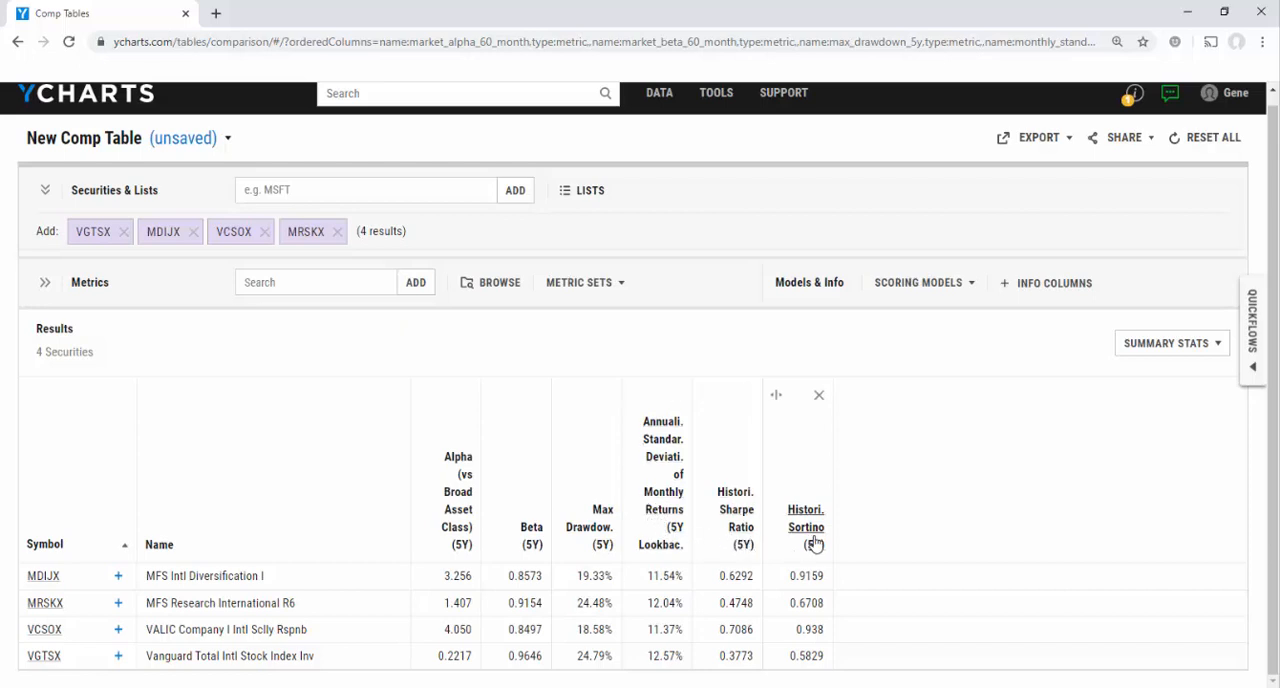
Load the saved metric set "Full Fund Analysis" into the comparison table and look through all its columns
click(618, 288)
click(617, 344)
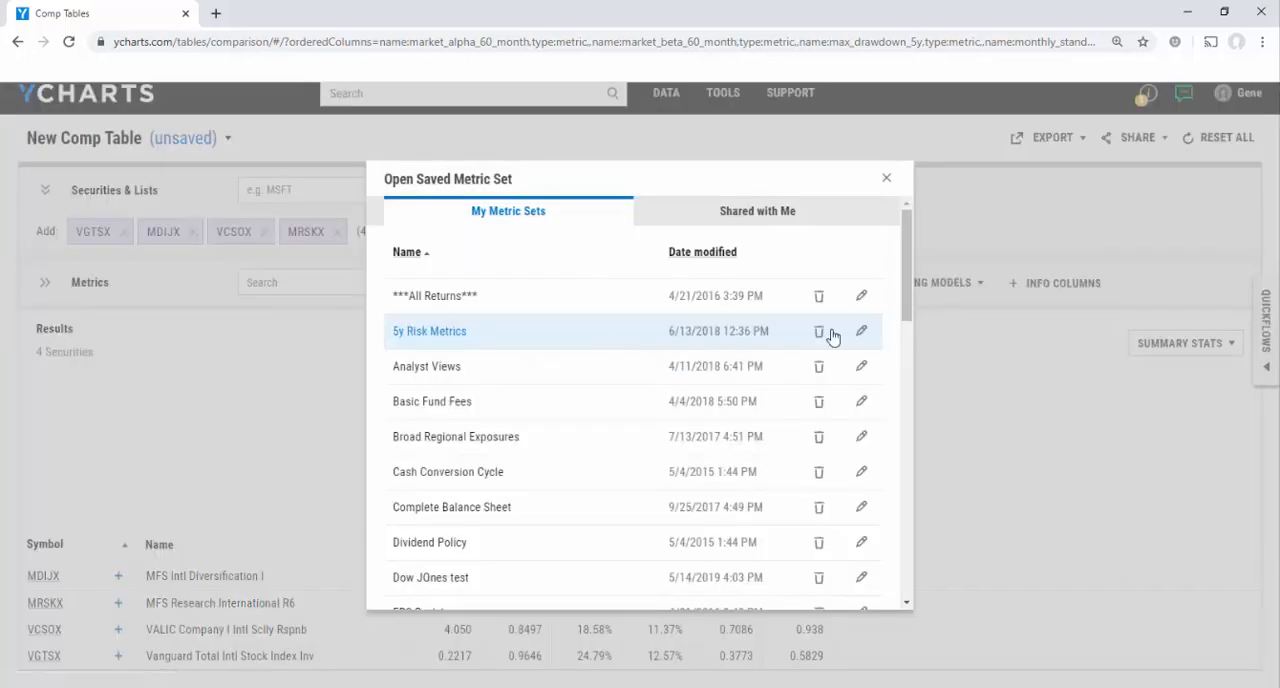
drag(909, 285, 900, 377)
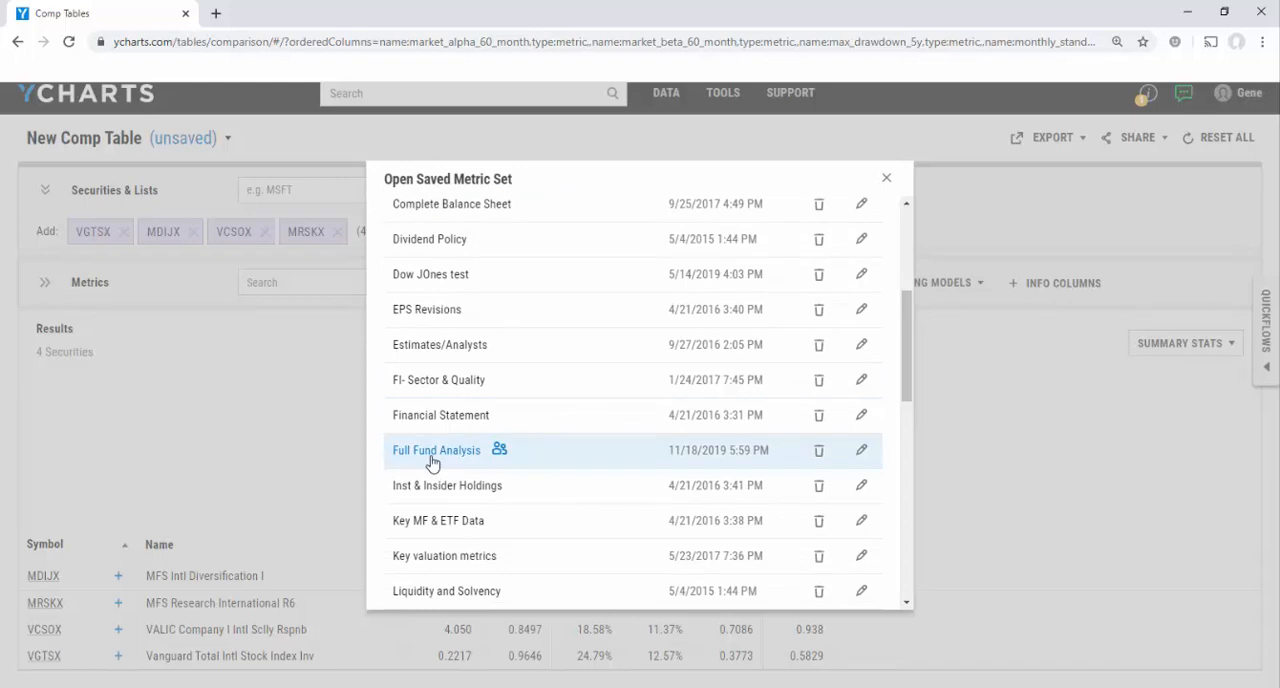
click(432, 455)
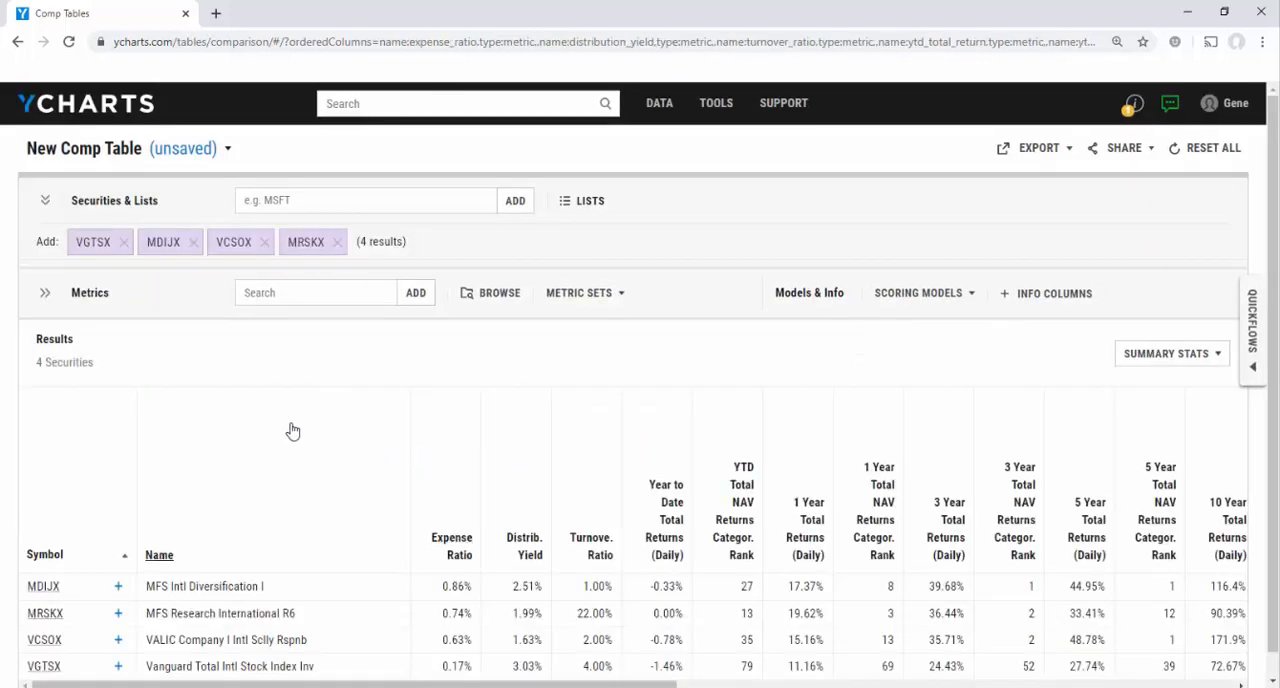
scroll(384, 467, down, 1)
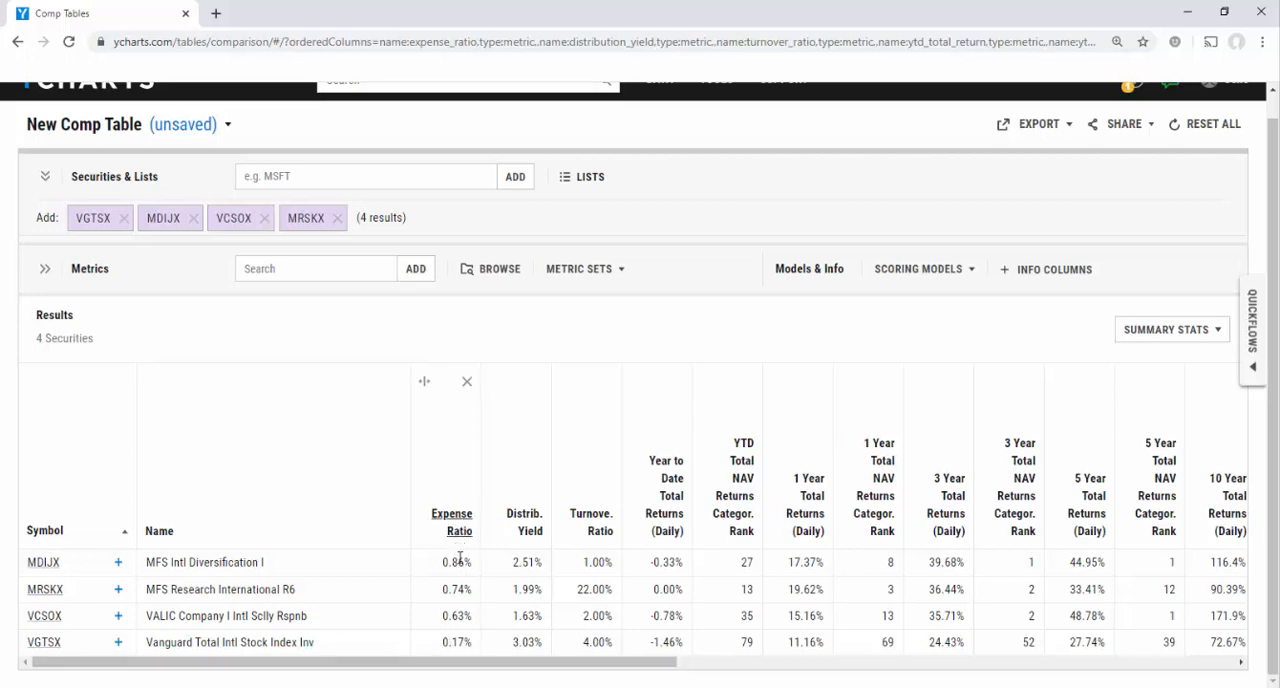
drag(510, 662, 685, 668)
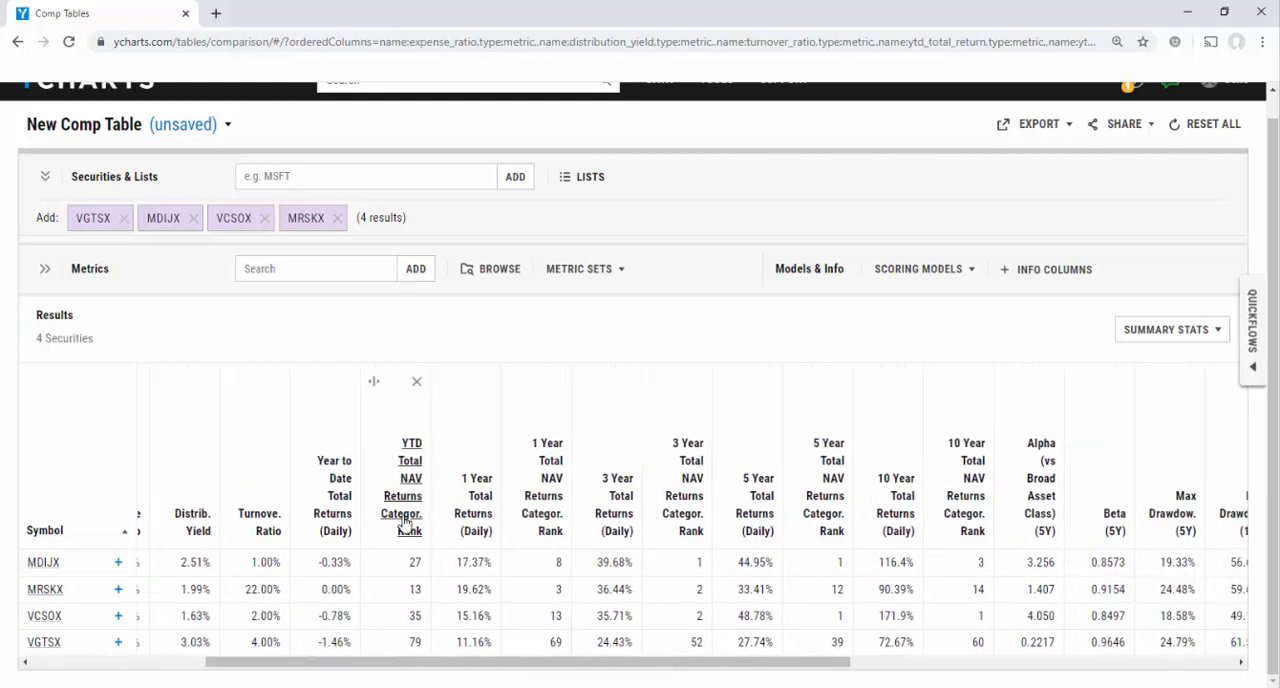
drag(608, 663, 992, 667)
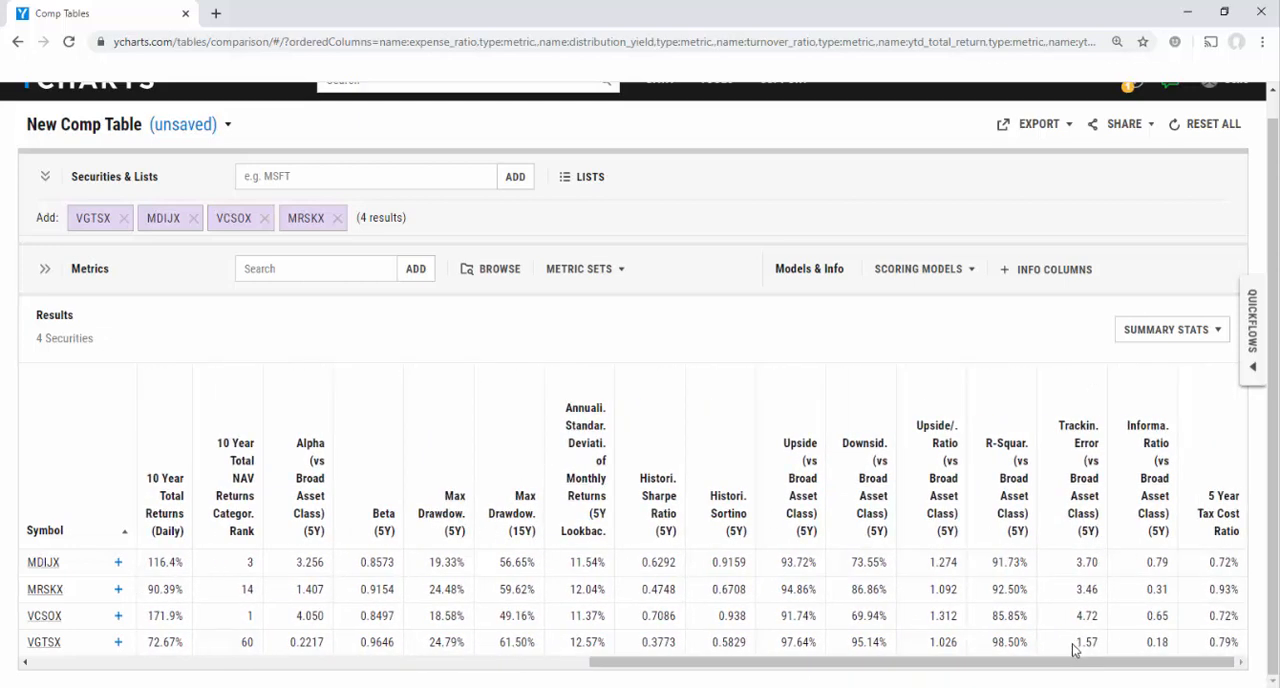
drag(1100, 666, 540, 643)
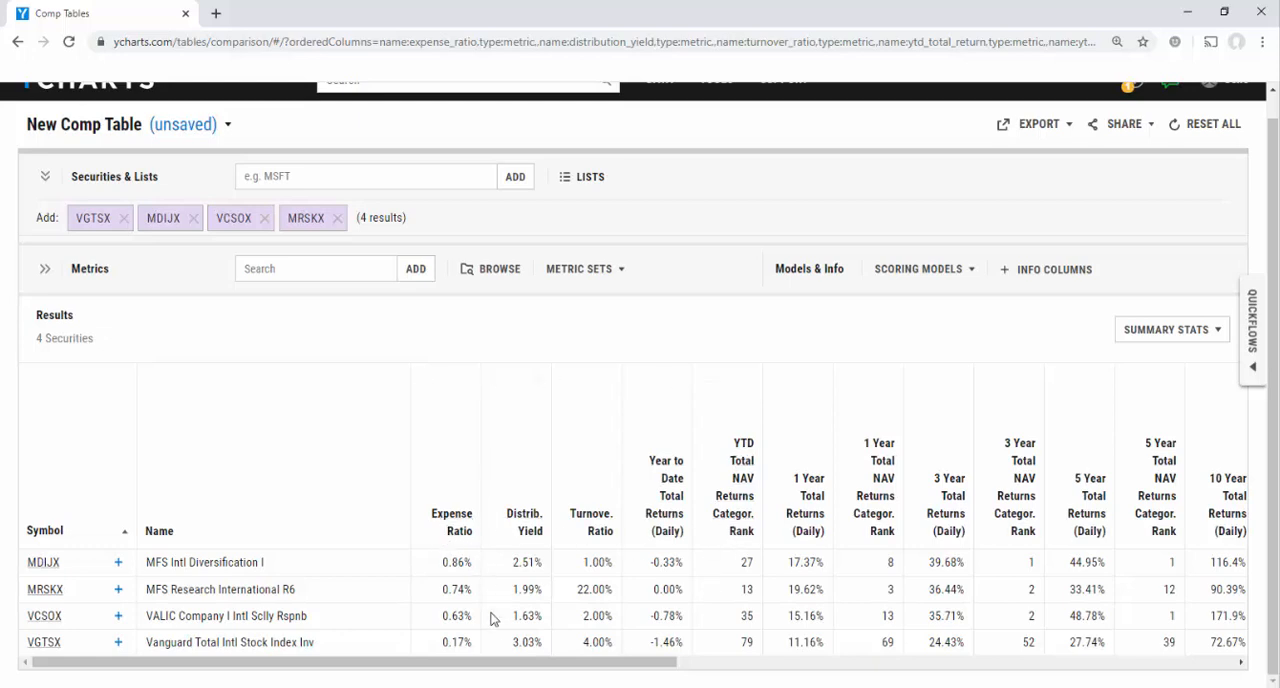
Add the shared scoring model "Fees, Returns, Risk" to the comparison table and sort the funds by that score
click(919, 279)
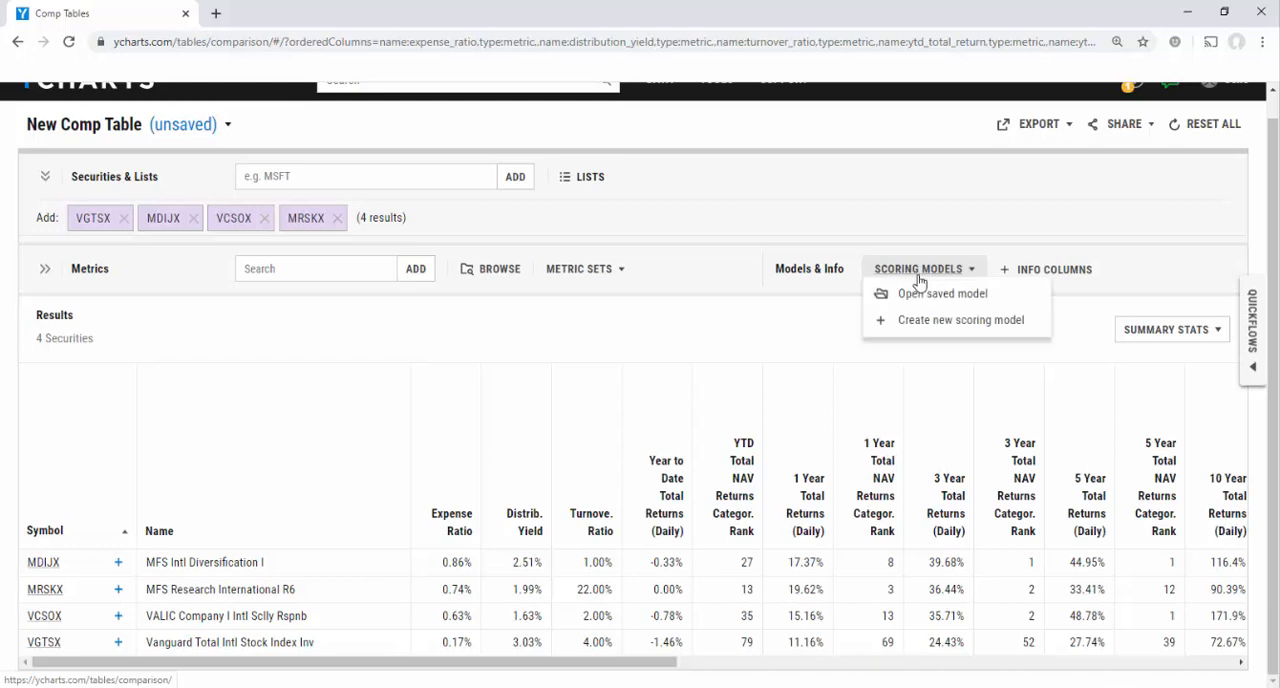
click(918, 300)
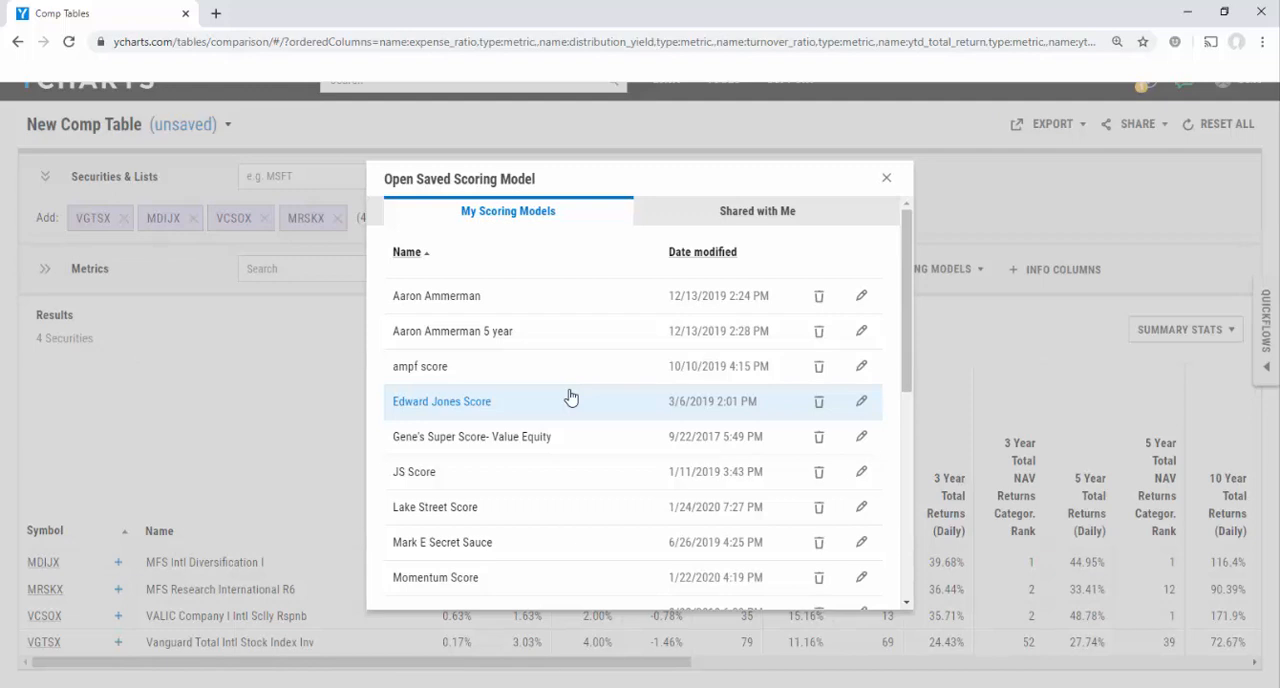
click(729, 222)
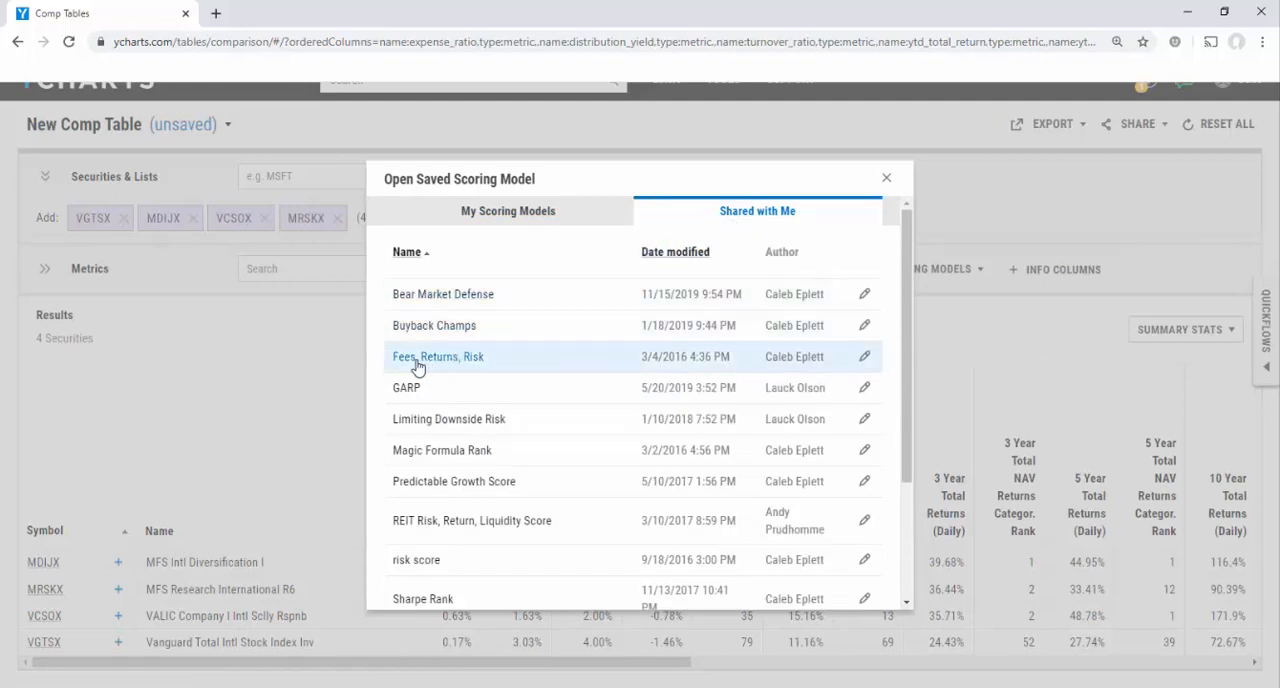
click(449, 367)
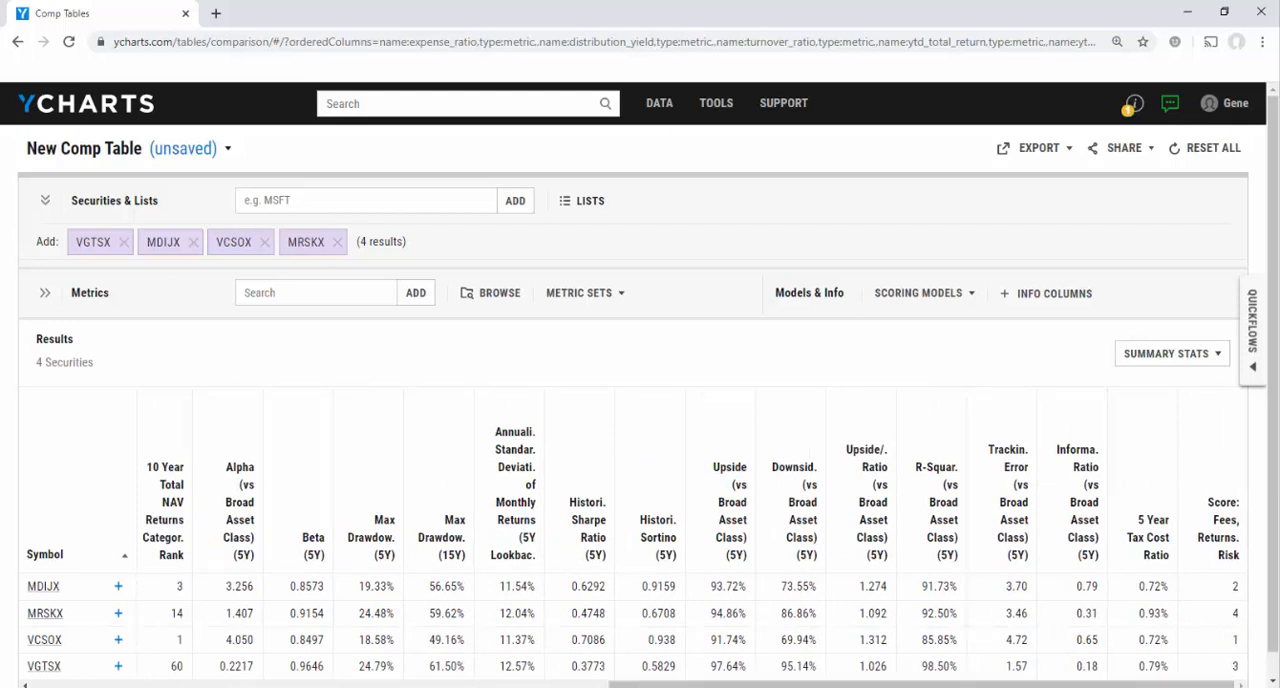
click(1218, 545)
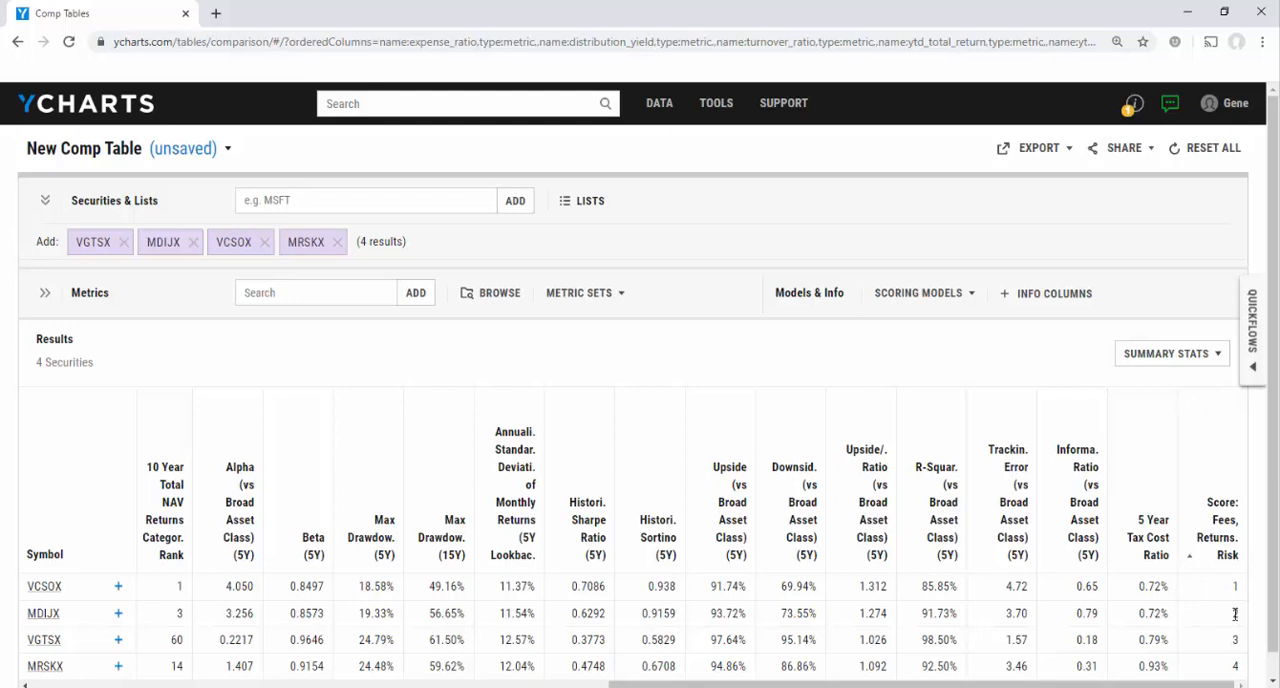
Open the MDIJX fund's quote page and download its One Page Report
click(43, 615)
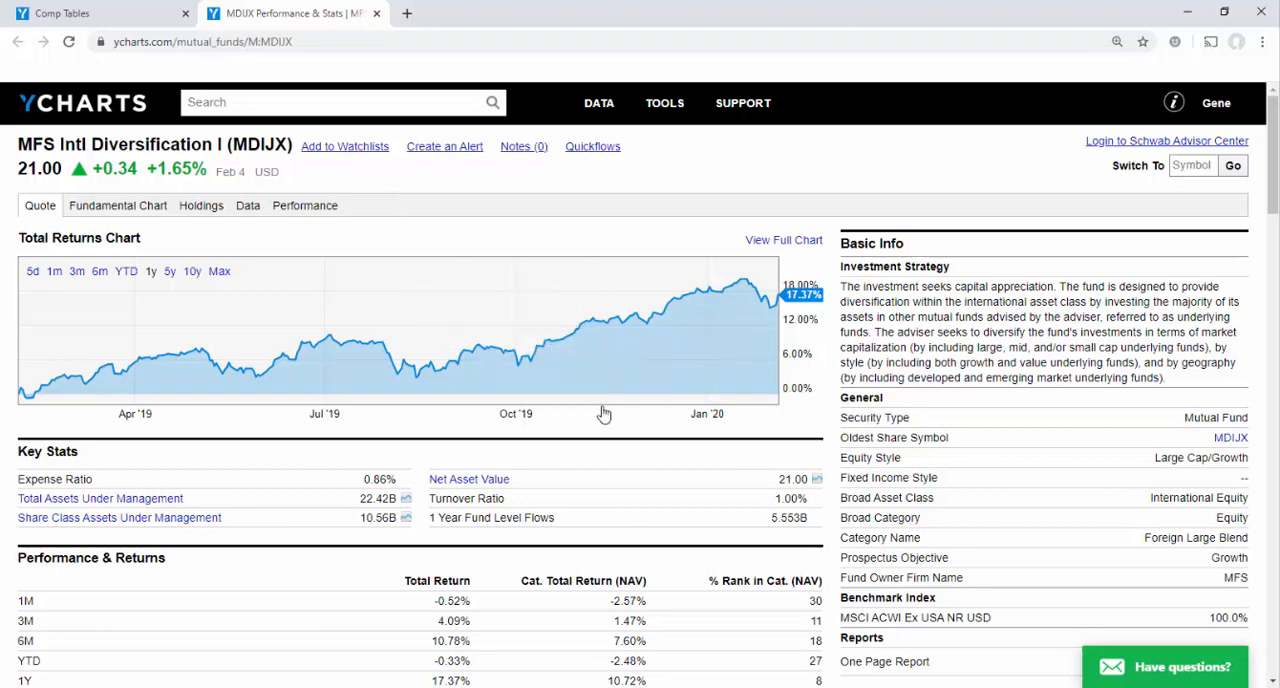
scroll(603, 414, down, 2)
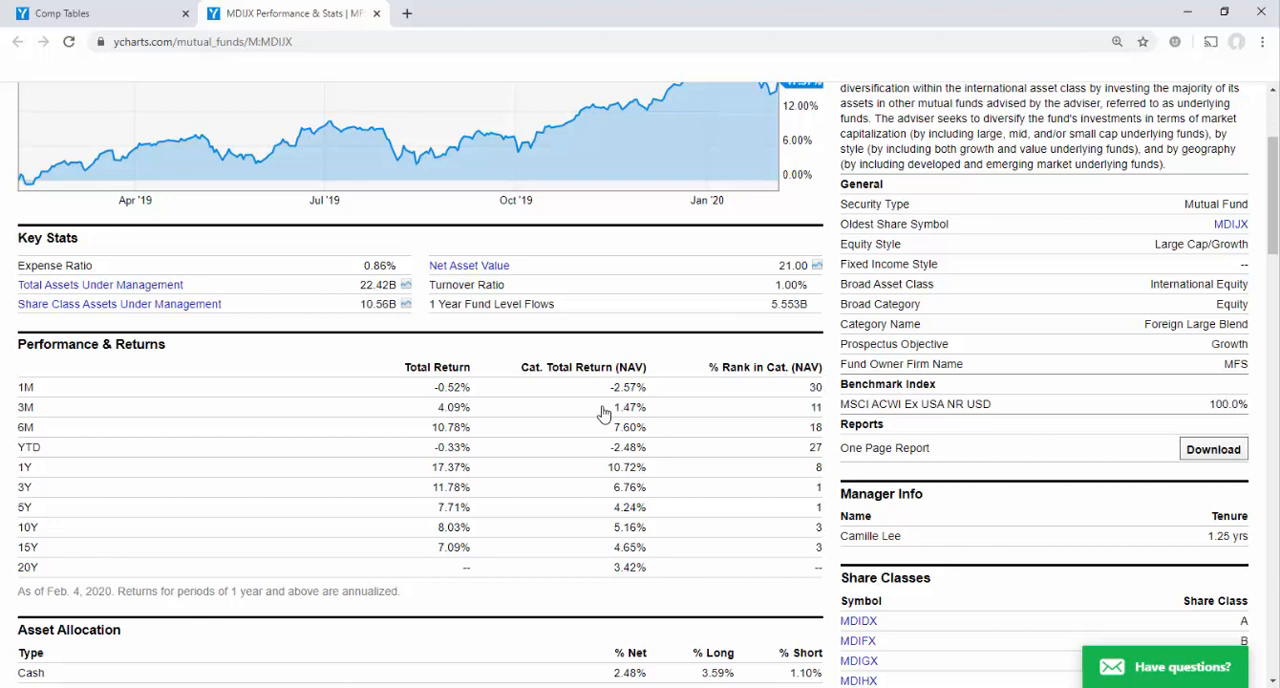
drag(866, 448, 942, 454)
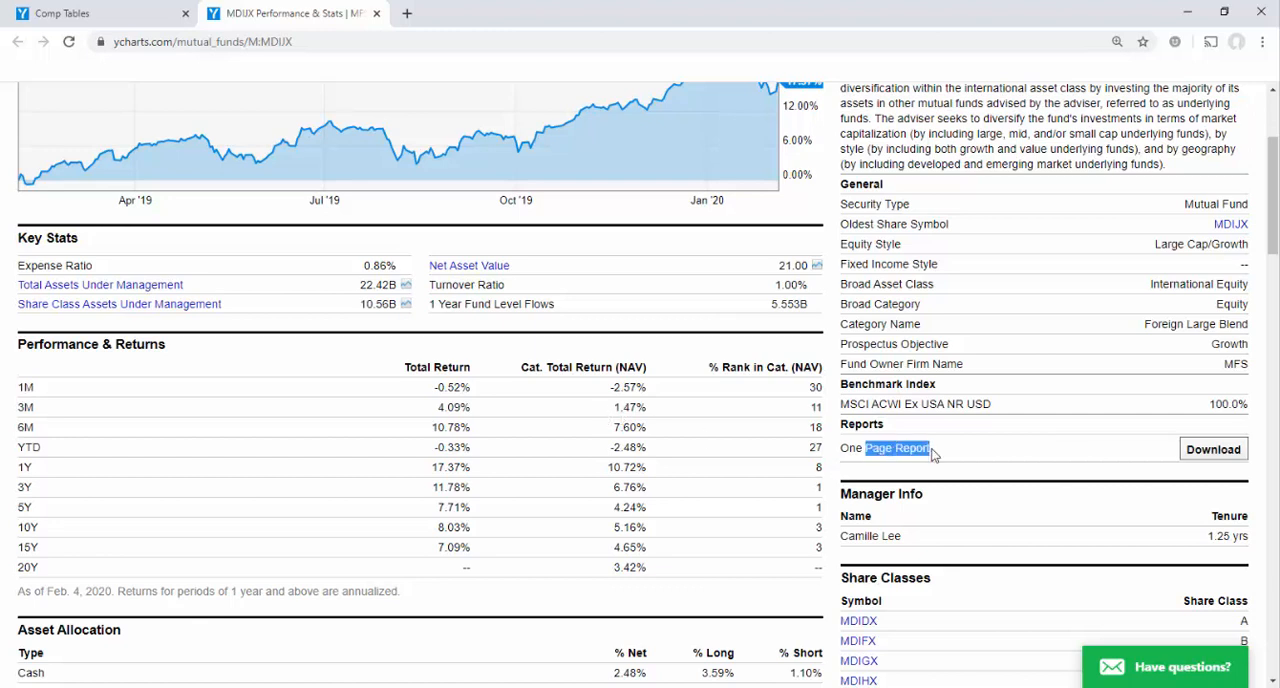
click(1226, 458)
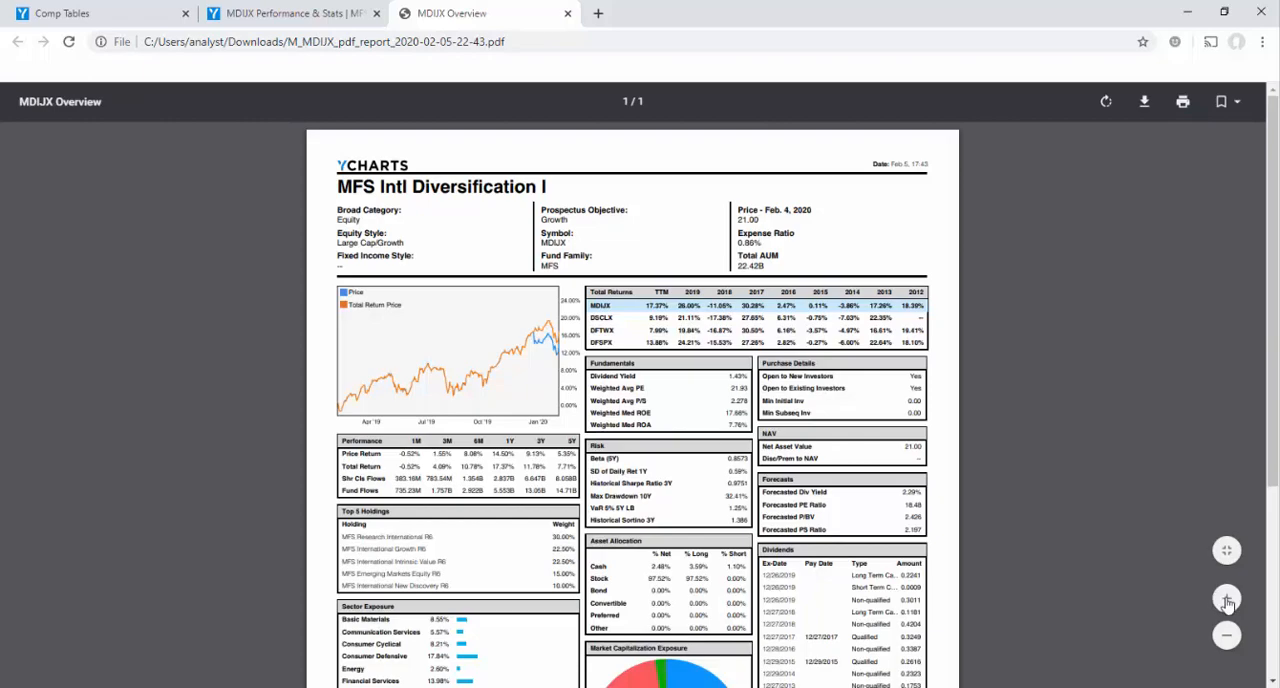
Enlarge the MDIJX one-page report to examine its performance, holdings, risk and allocation sections, and close the report
click(1227, 600)
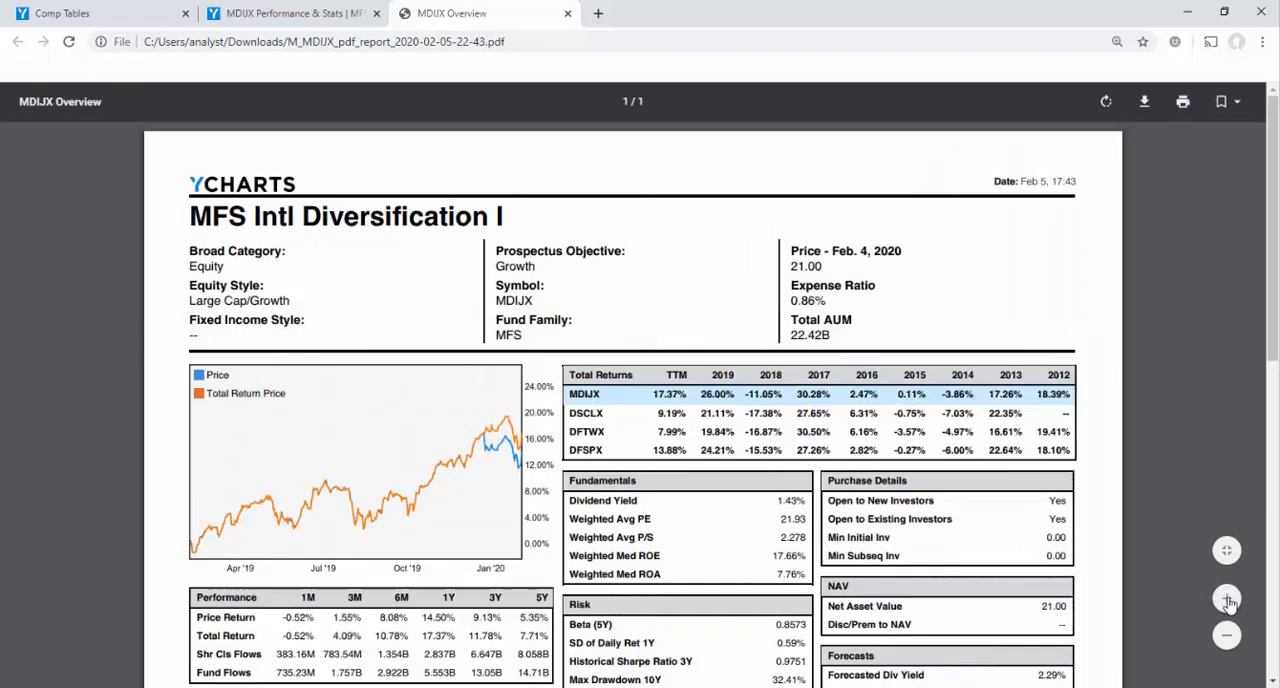
click(1227, 600)
scroll(748, 438, down, 4)
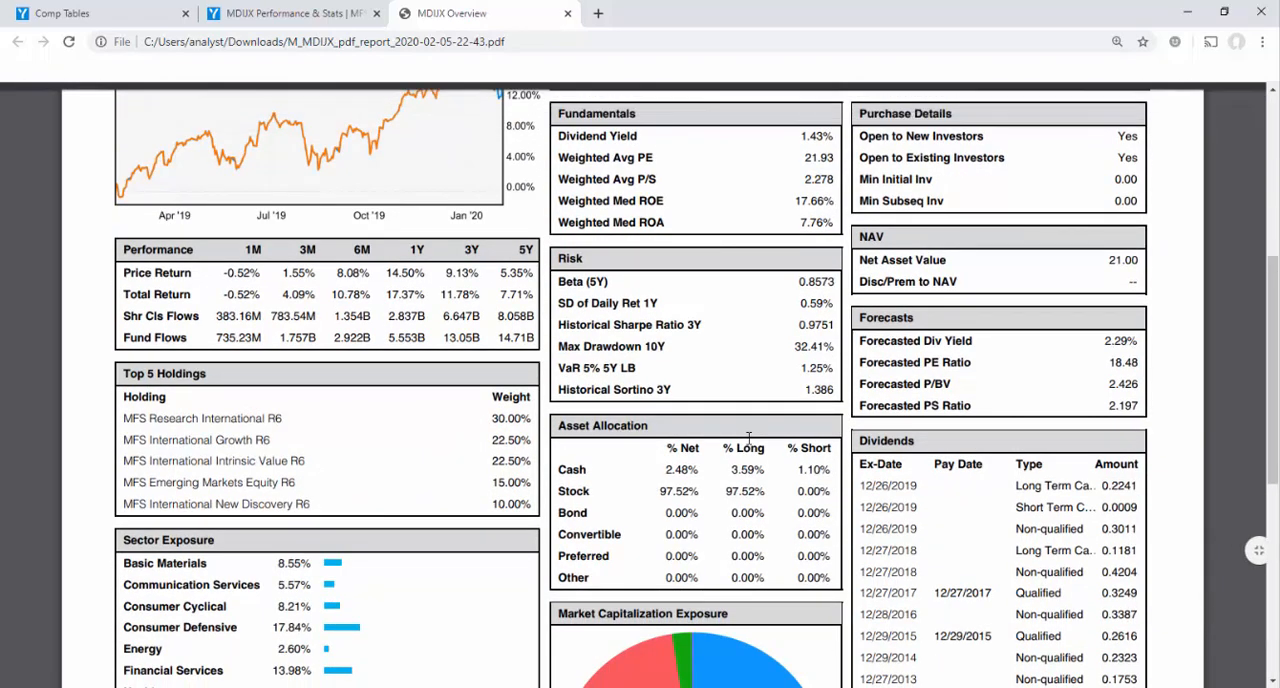
click(565, 14)
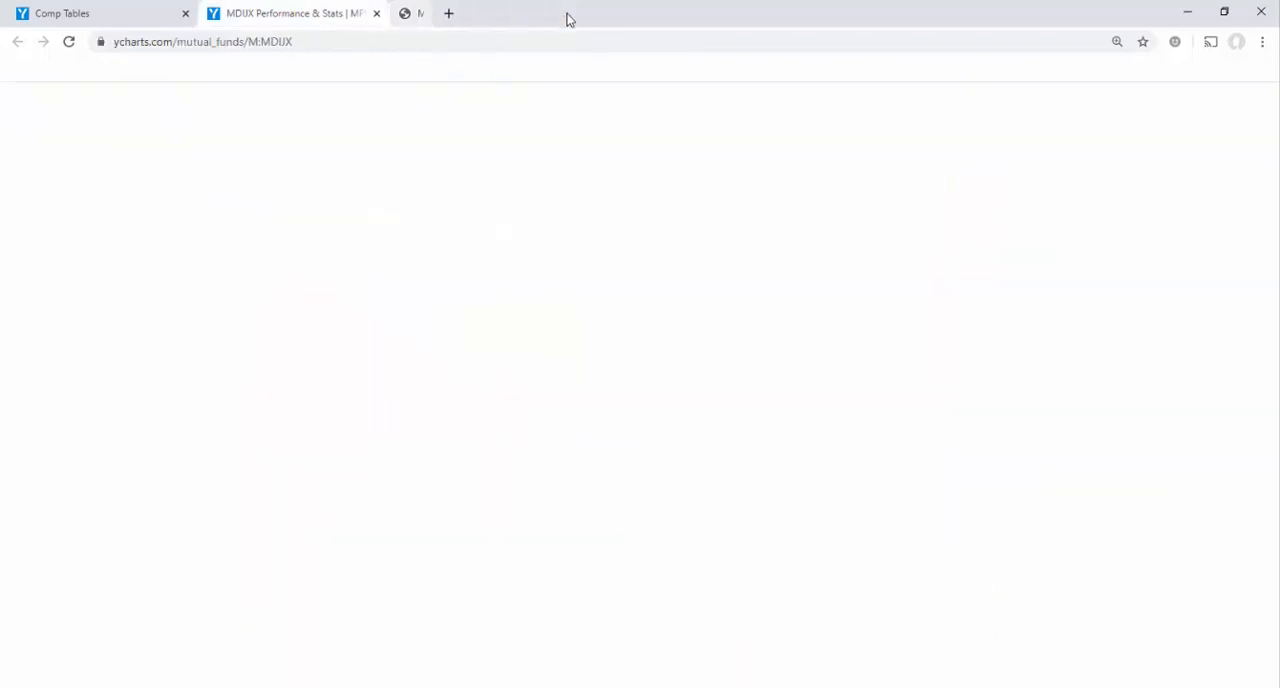
Examine MDIJX's performance page, including its return tables and capture ratios, and view its list of comparables without changing it
scroll(610, 330, up, 3)
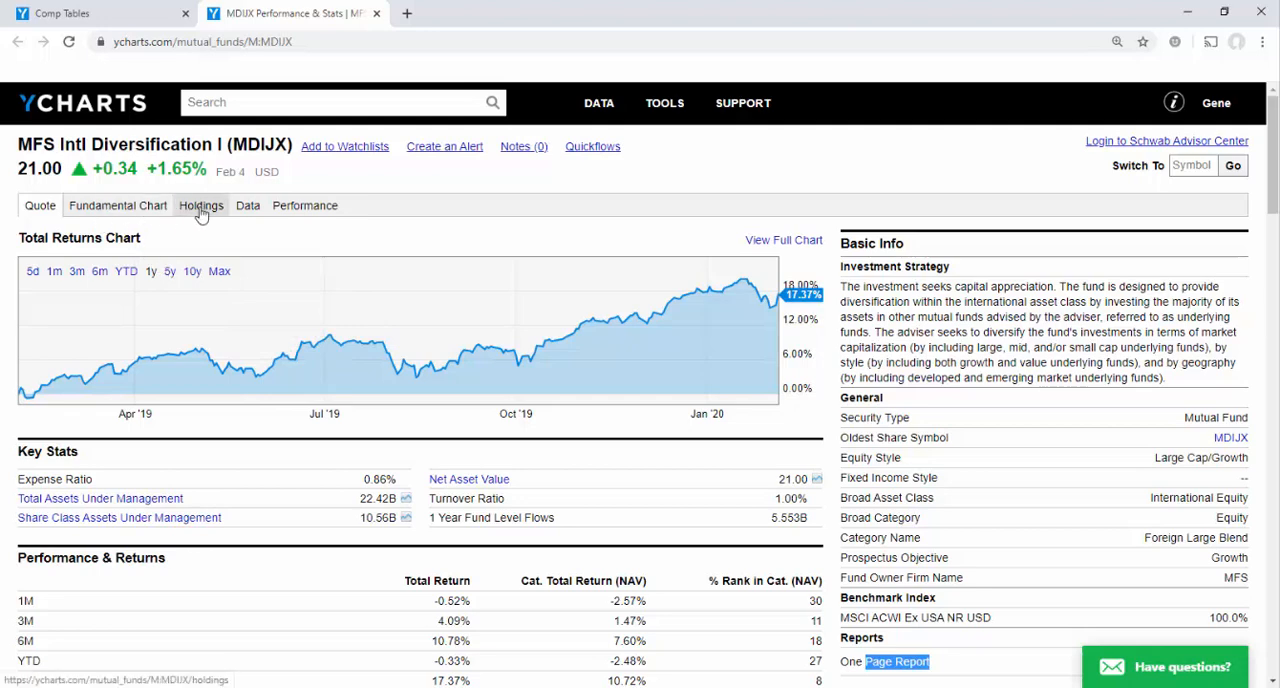
click(302, 214)
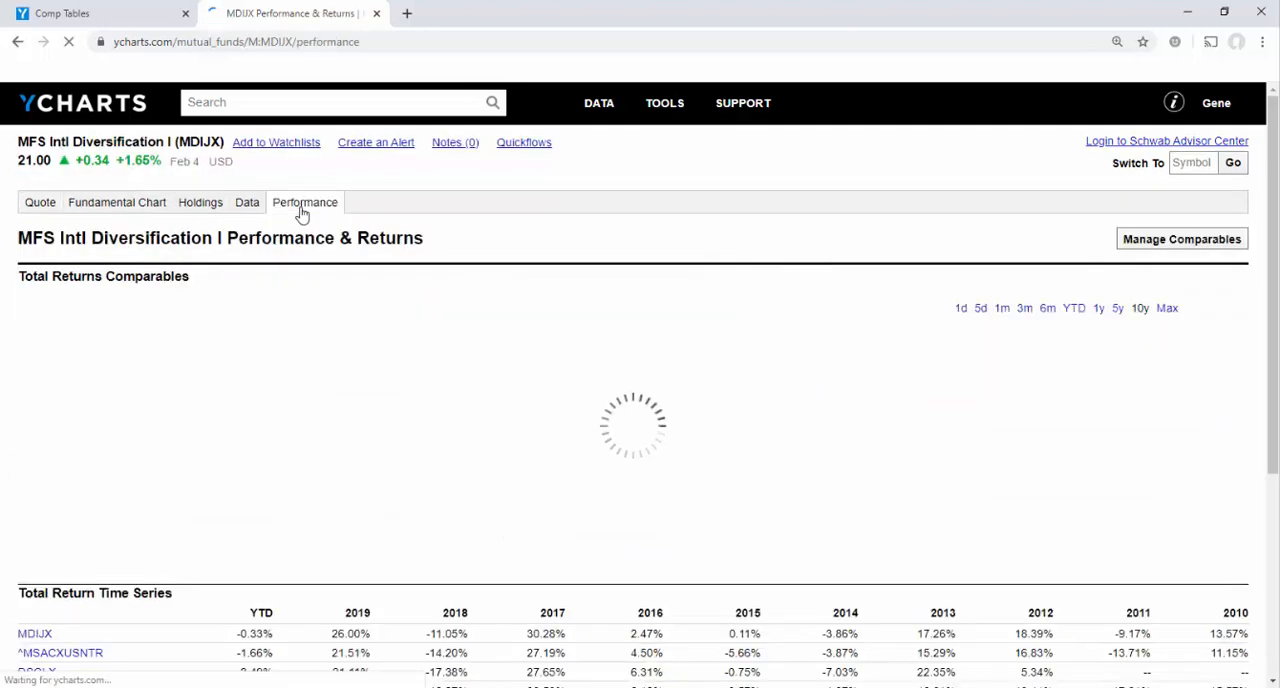
scroll(368, 398, down, 3)
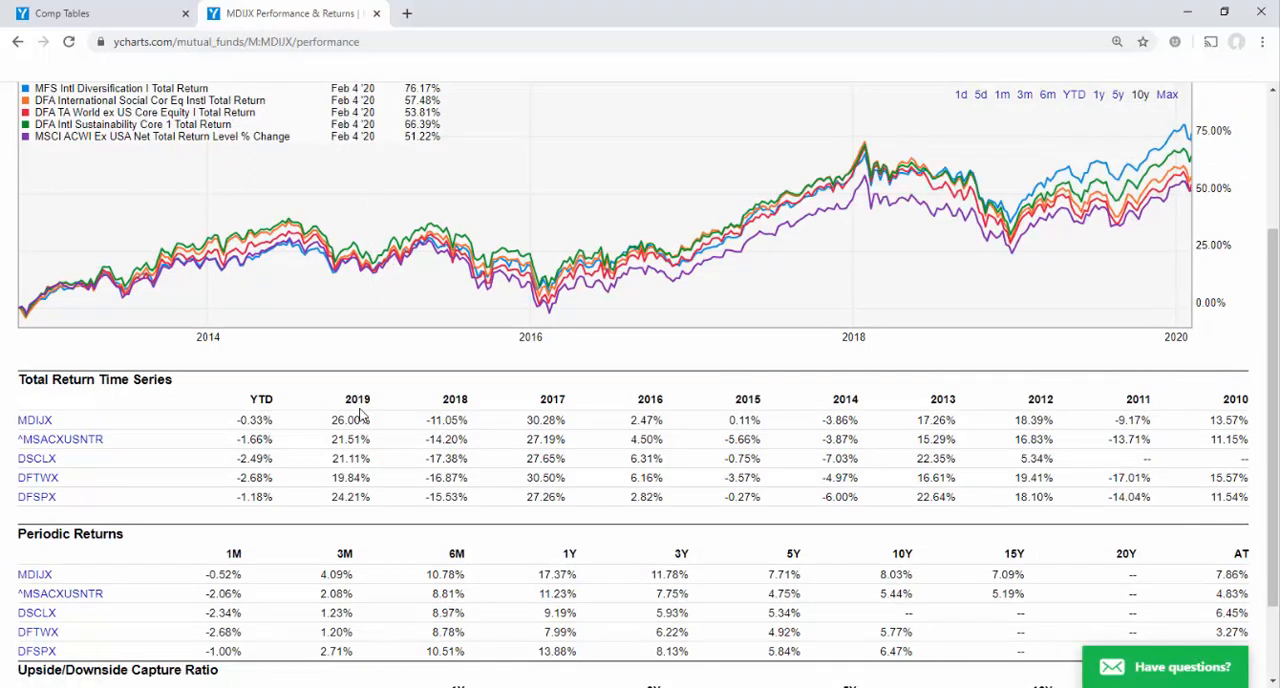
scroll(362, 414, down, 1)
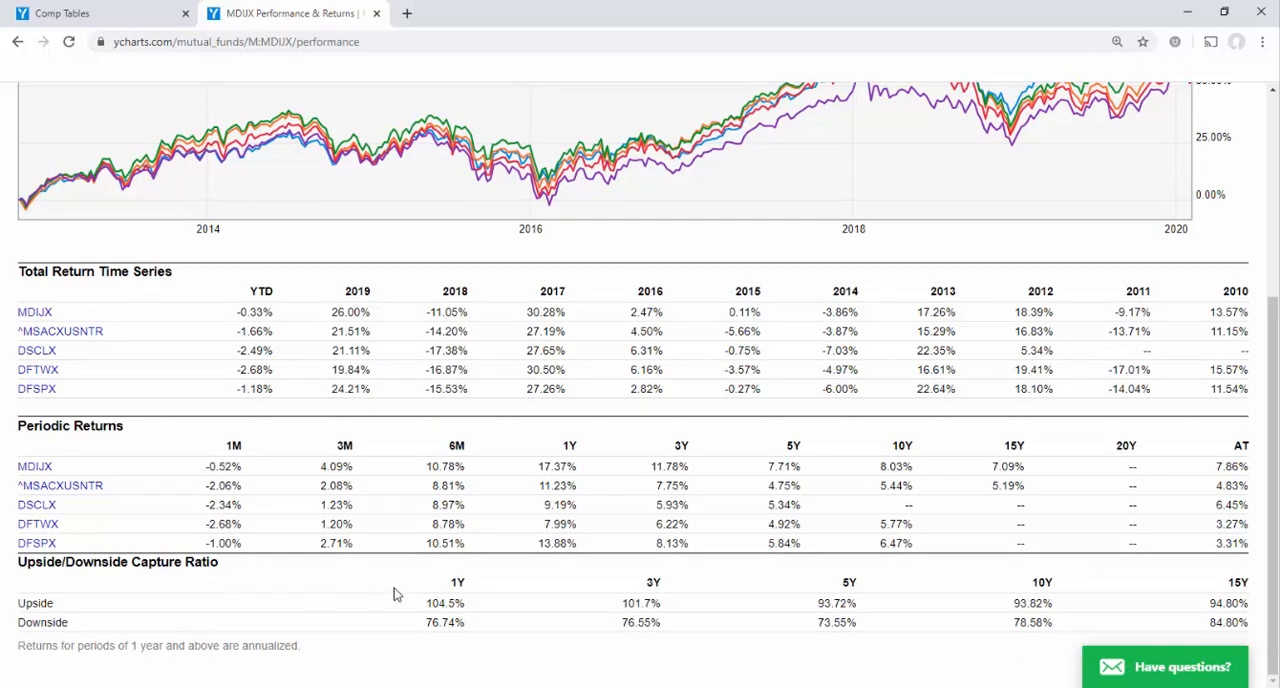
scroll(598, 596, up, 2)
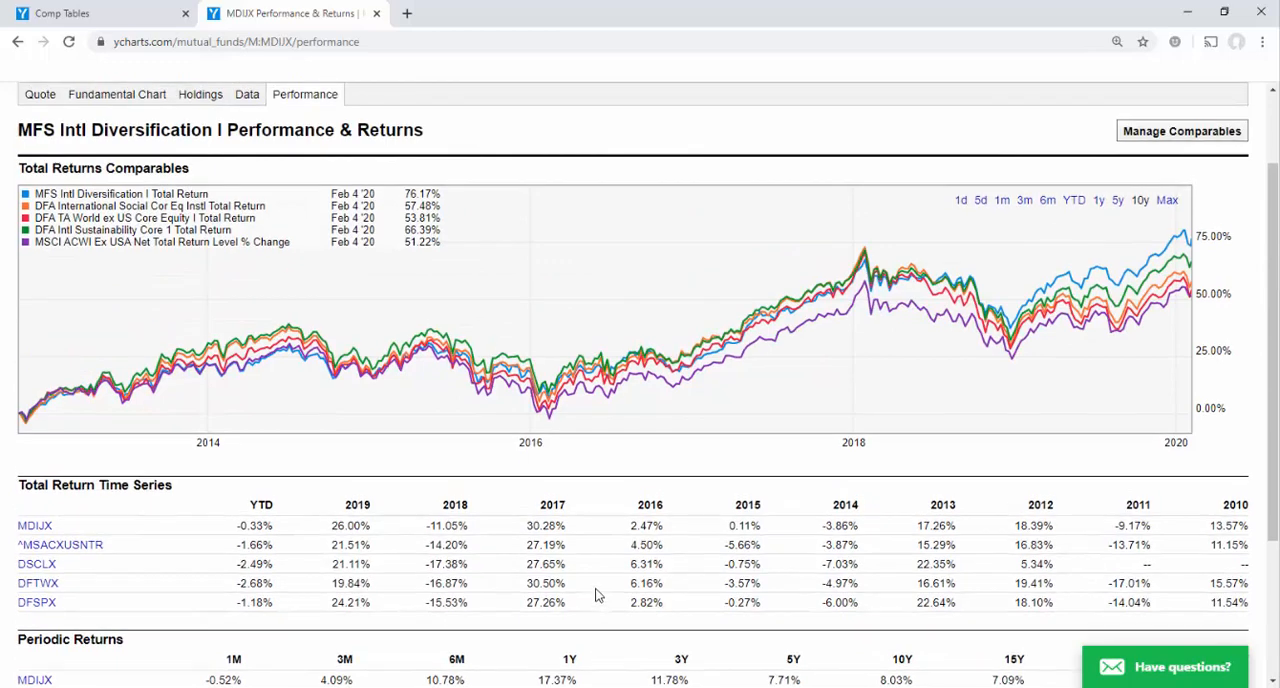
scroll(596, 596, up, 1)
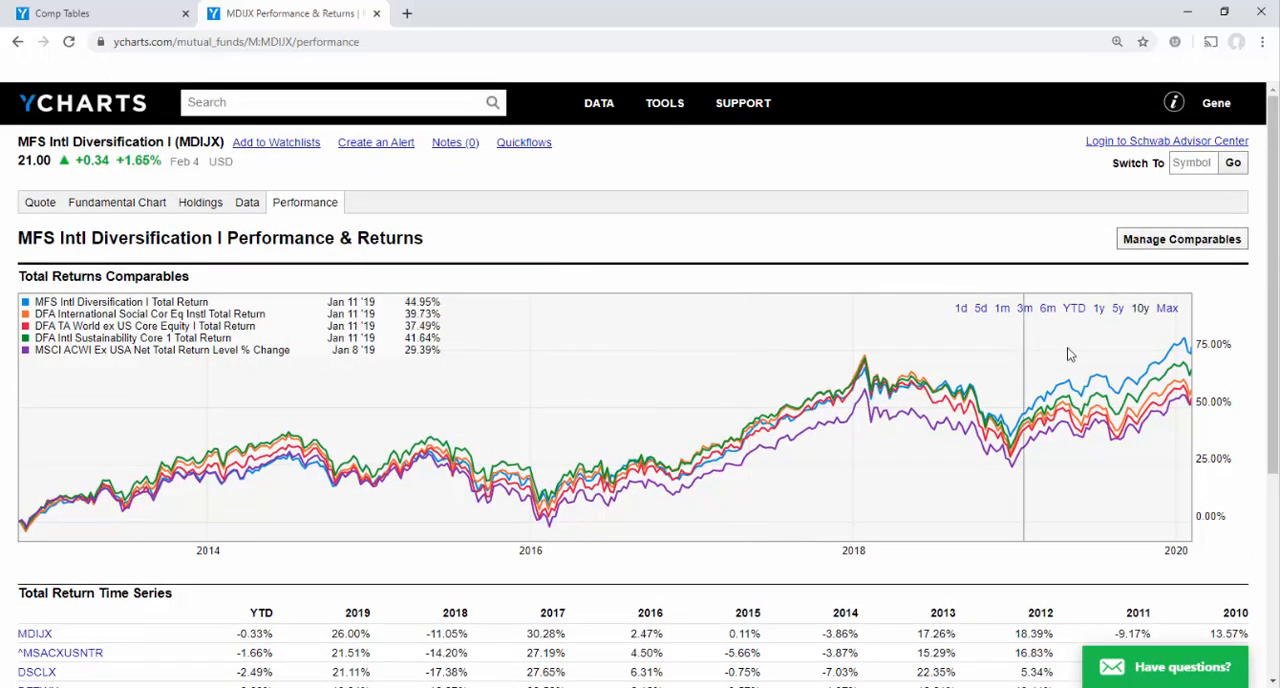
click(1166, 246)
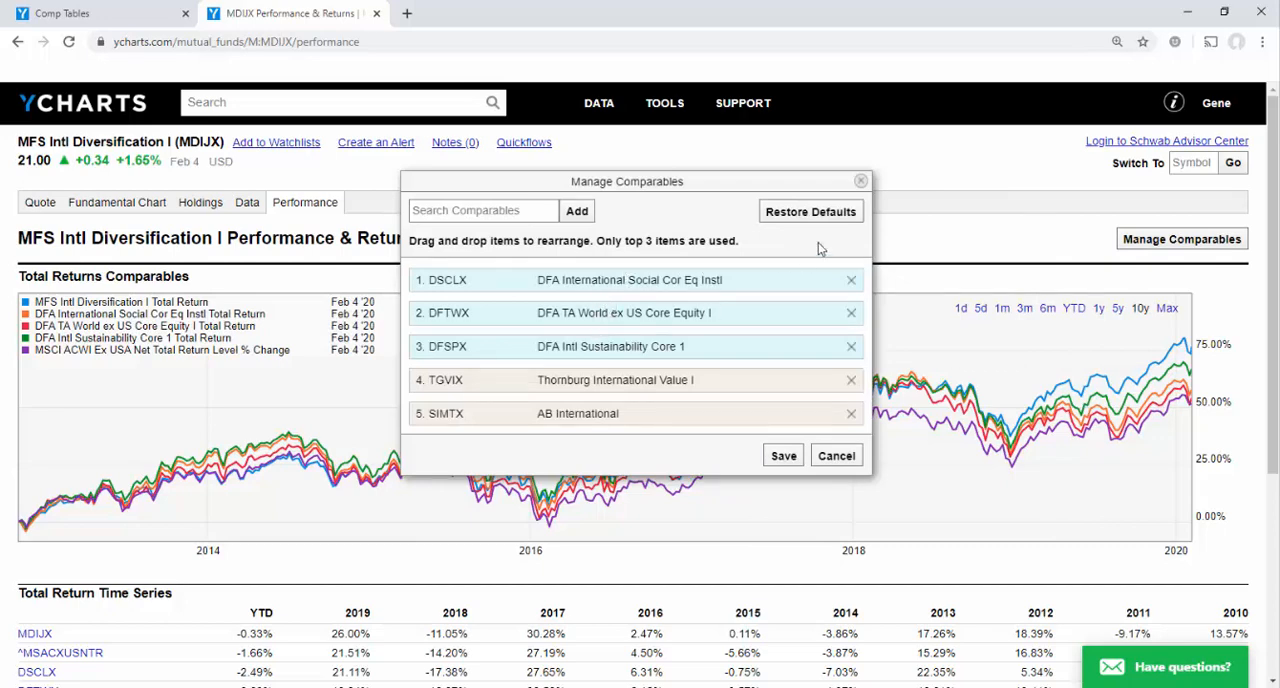
click(860, 181)
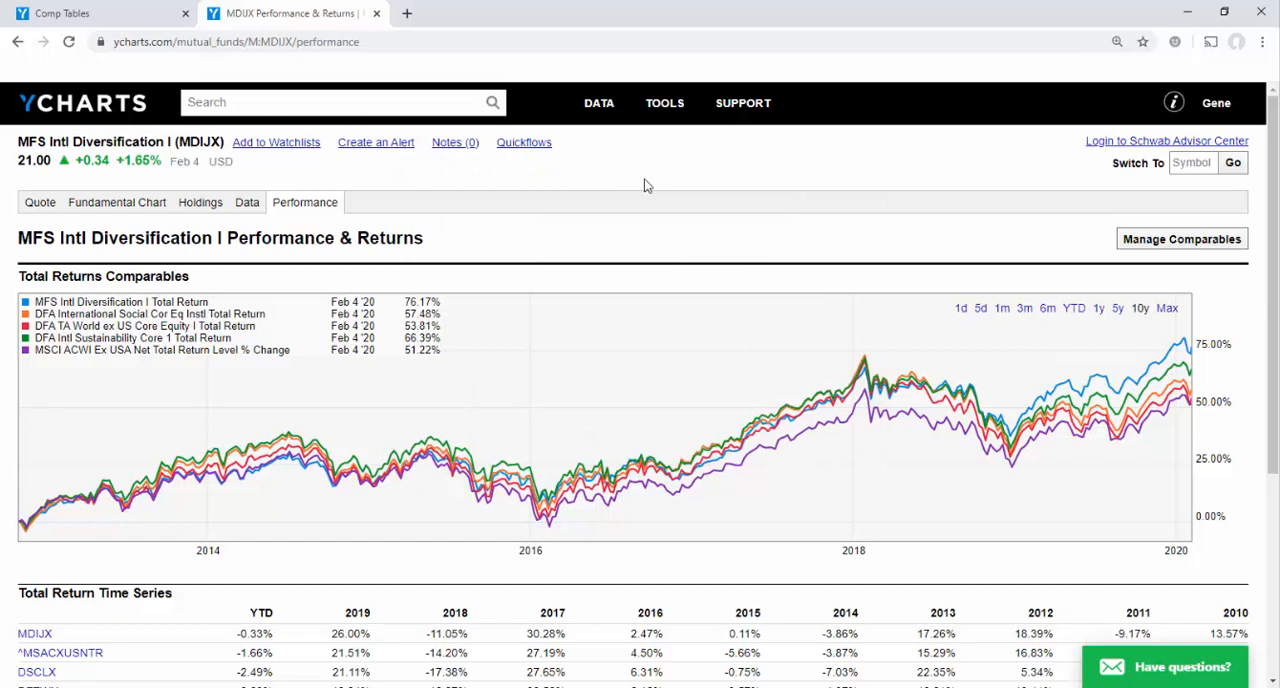
Look up MDIJX's "1 Month Total Returns (Monthly)" in the fund's financial data and examine the chart and historical values
click(247, 208)
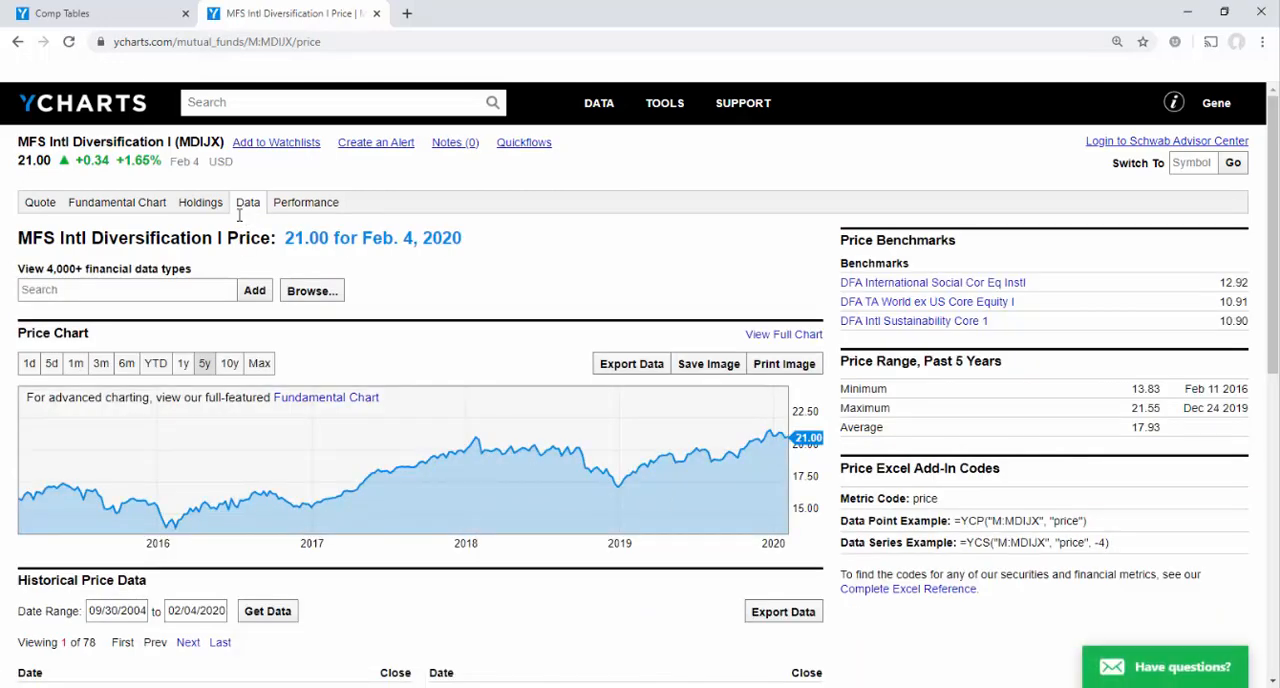
click(152, 288)
text(1 mon)
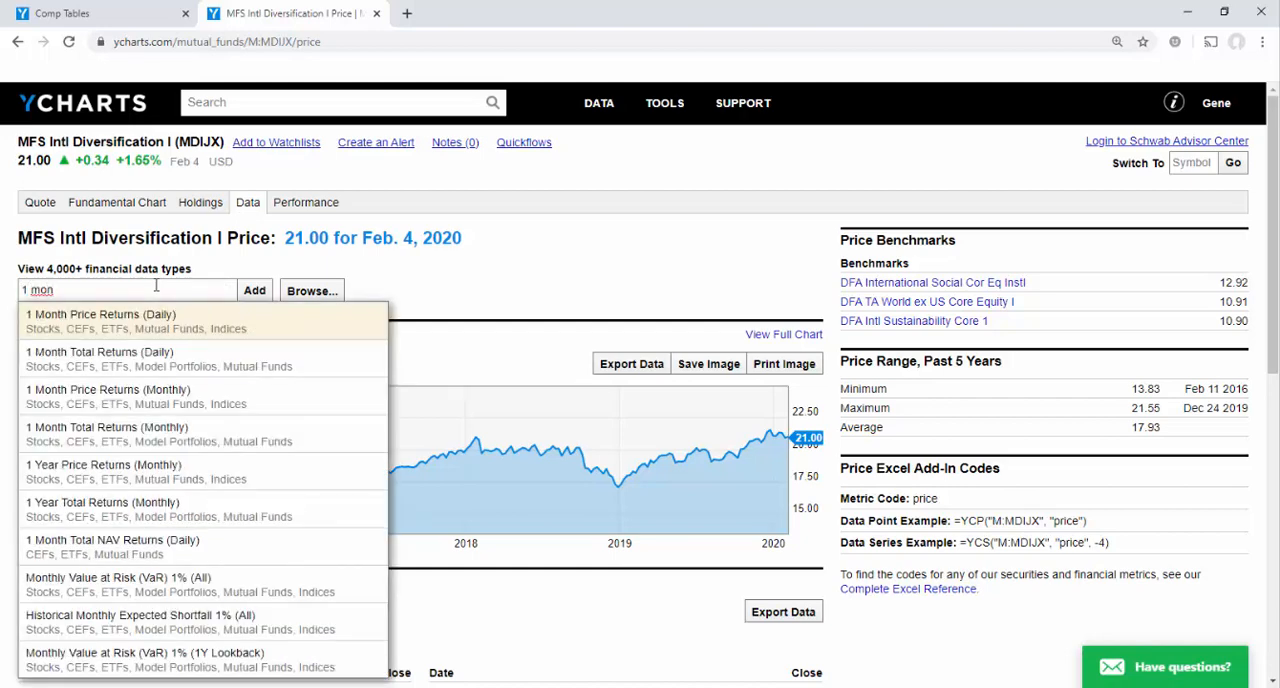
text(th total)
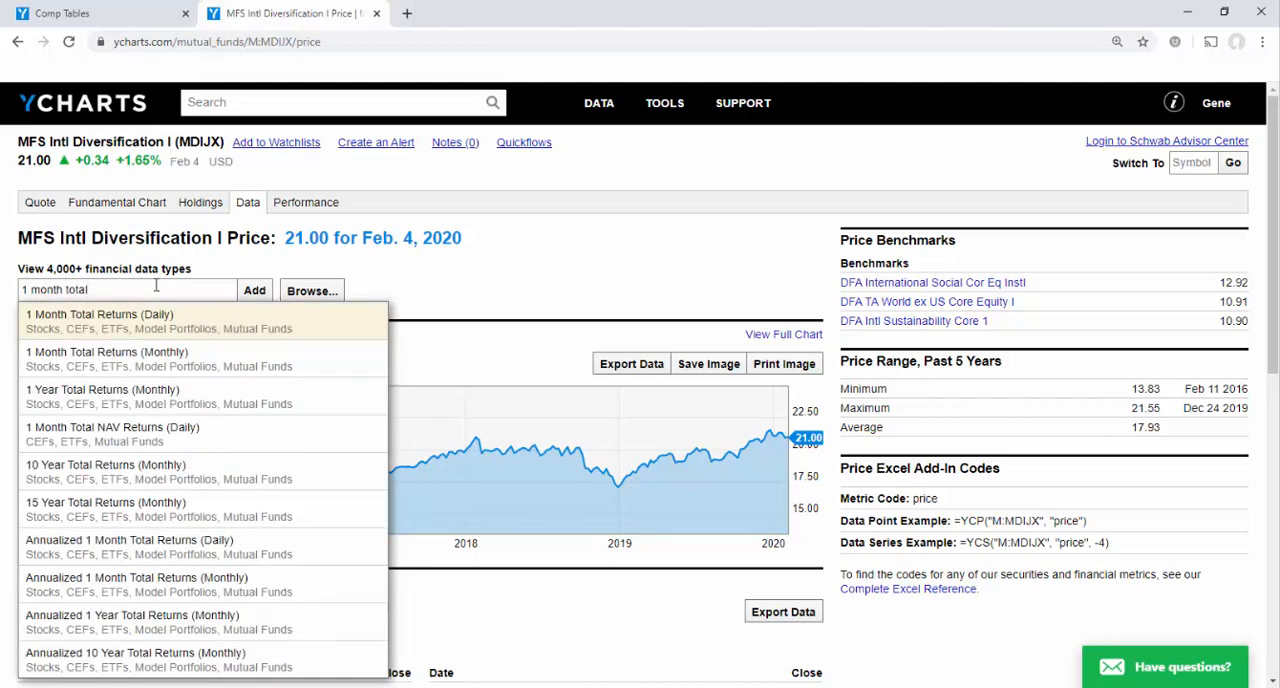
click(112, 362)
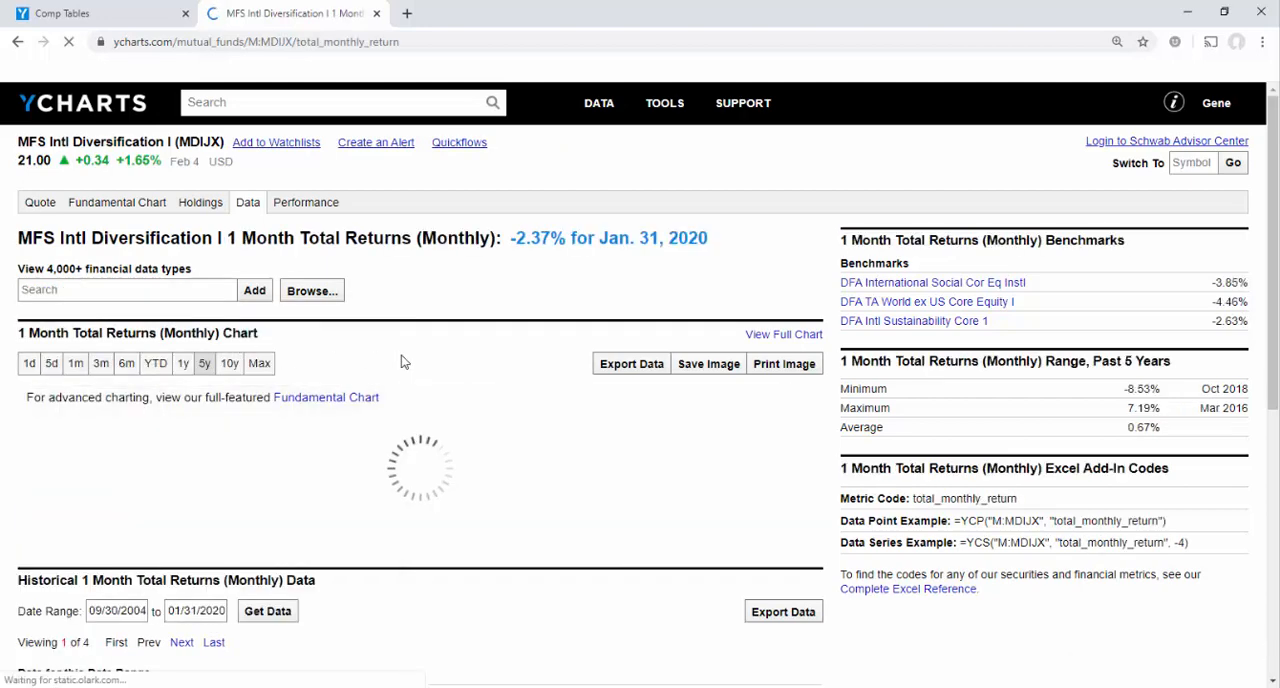
scroll(404, 361, down, 2)
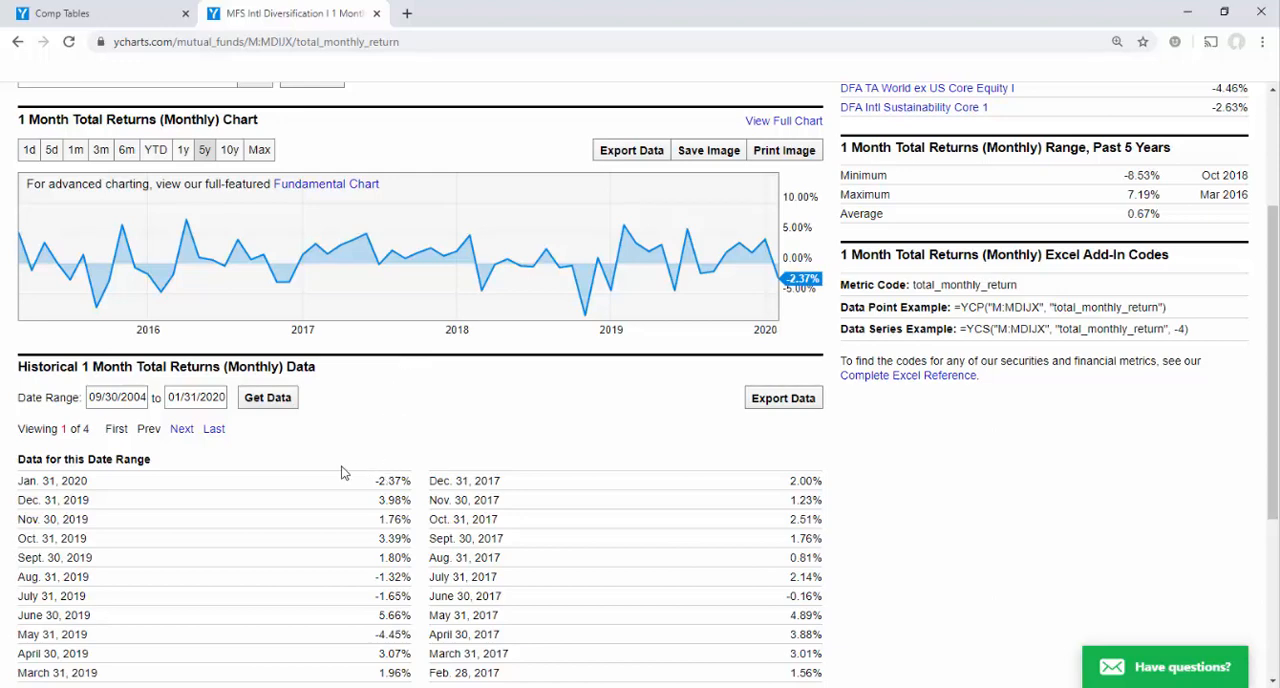
scroll(420, 432, up, 2)
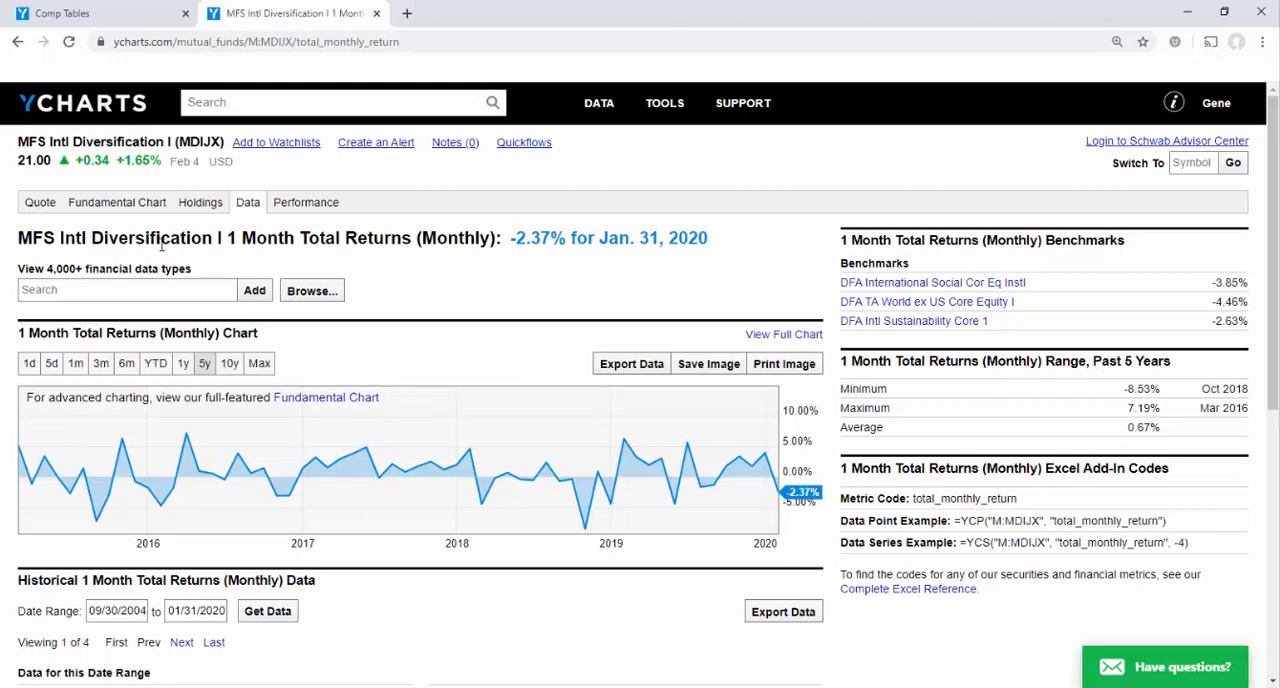
Open MDIJX's Fundamental Chart in the new design and add VGTSX as a second security
click(145, 207)
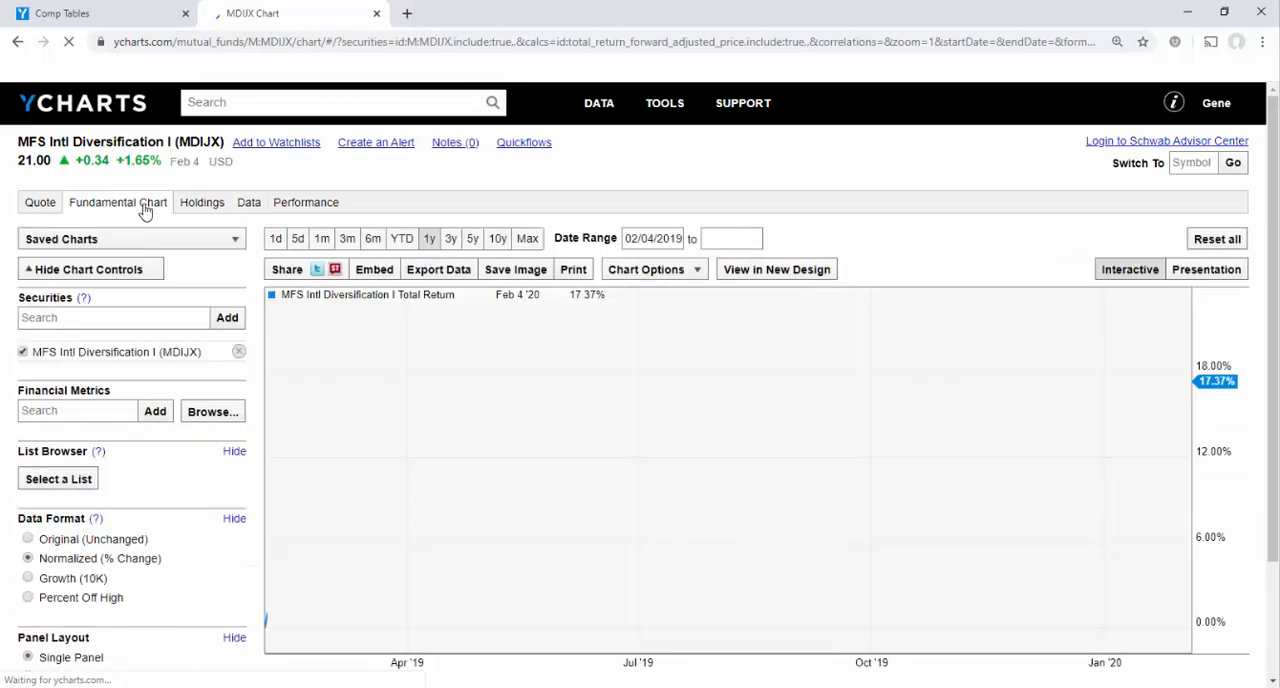
click(747, 274)
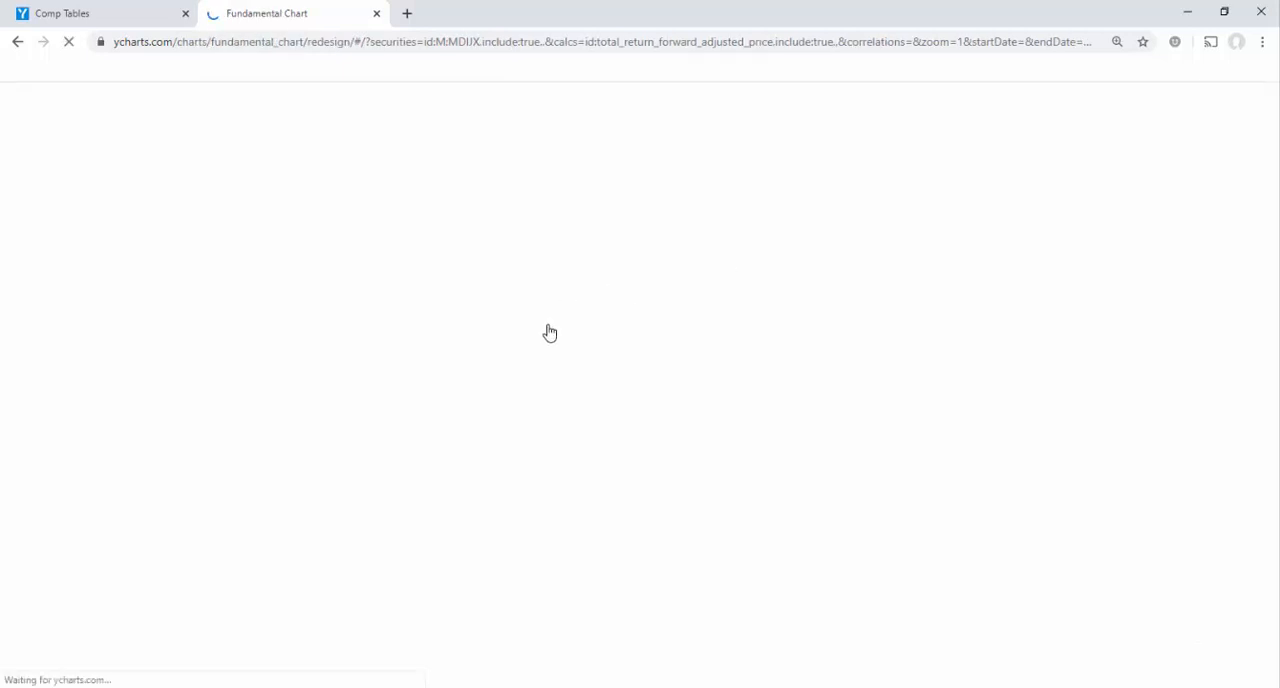
click(178, 251)
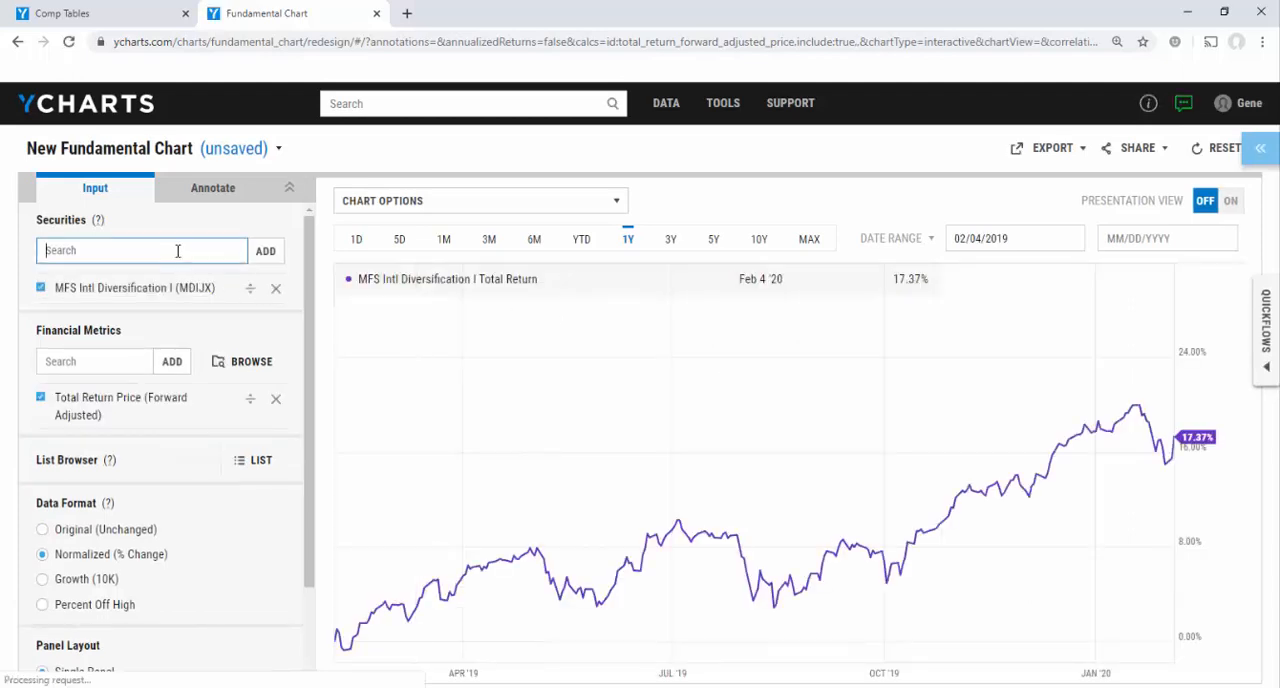
text(vgts)
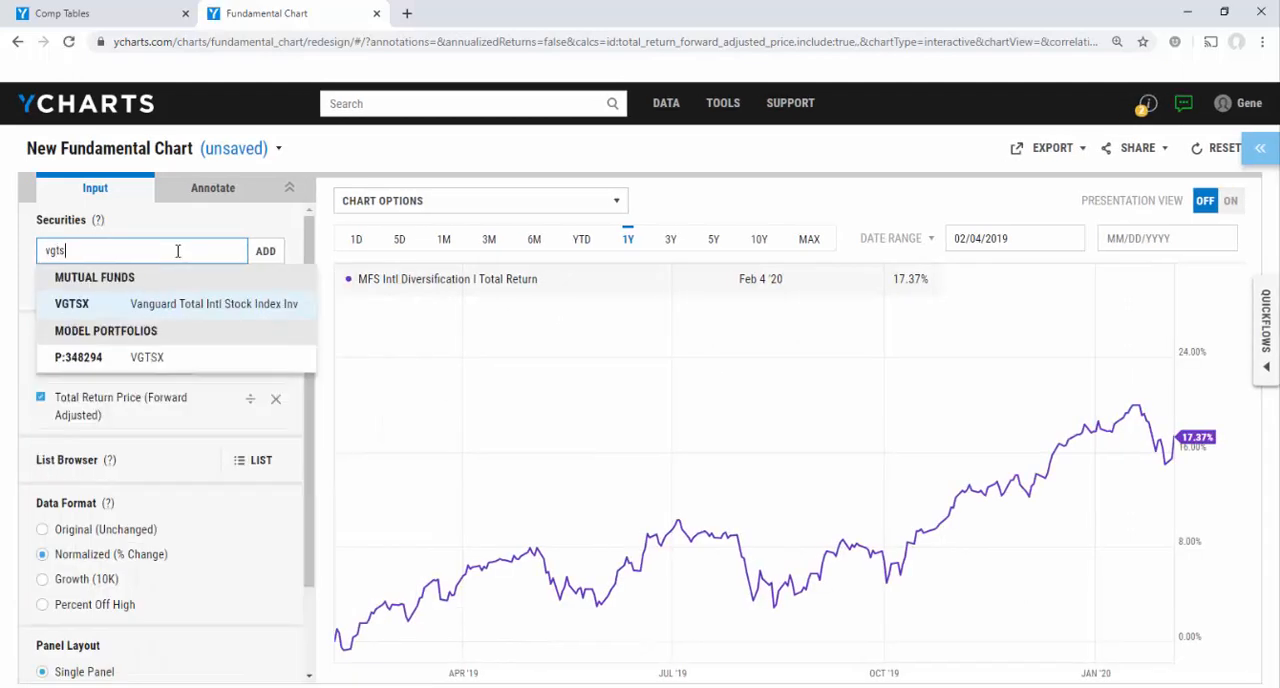
key(Return)
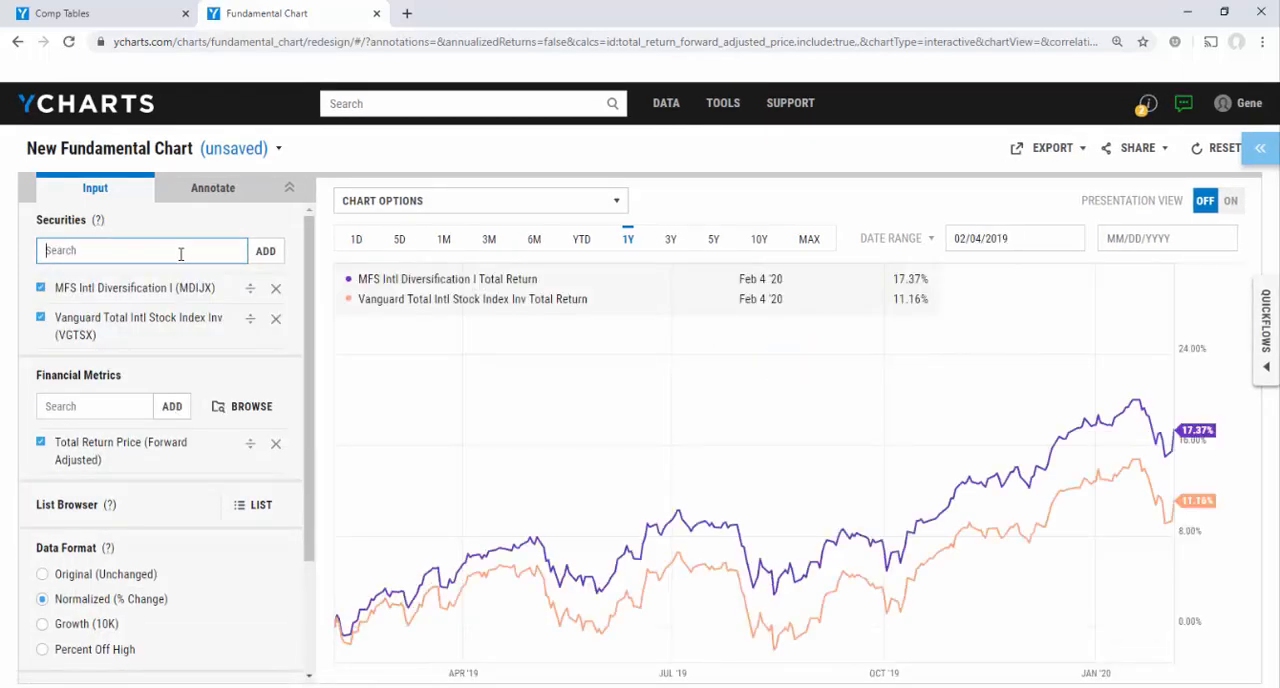
Set the chart period to 5 years and the data format to Percent Off High
click(710, 246)
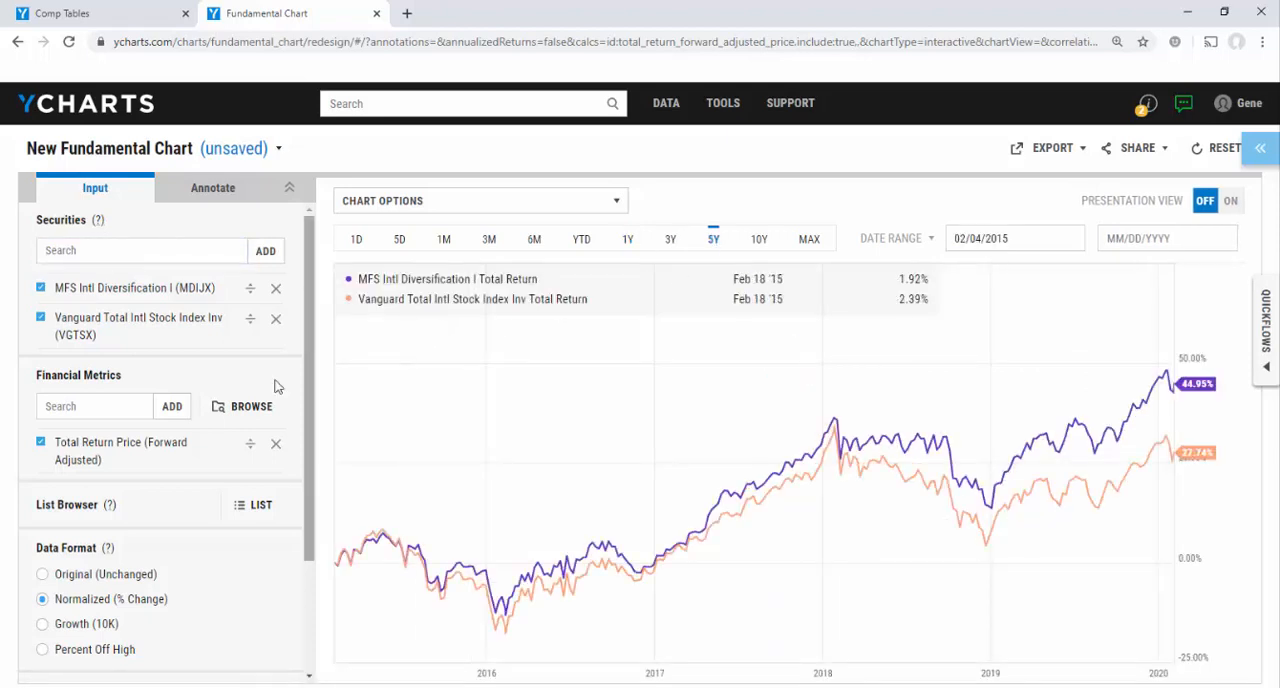
scroll(107, 512, down, 1)
scroll(107, 512, down, 2)
click(43, 497)
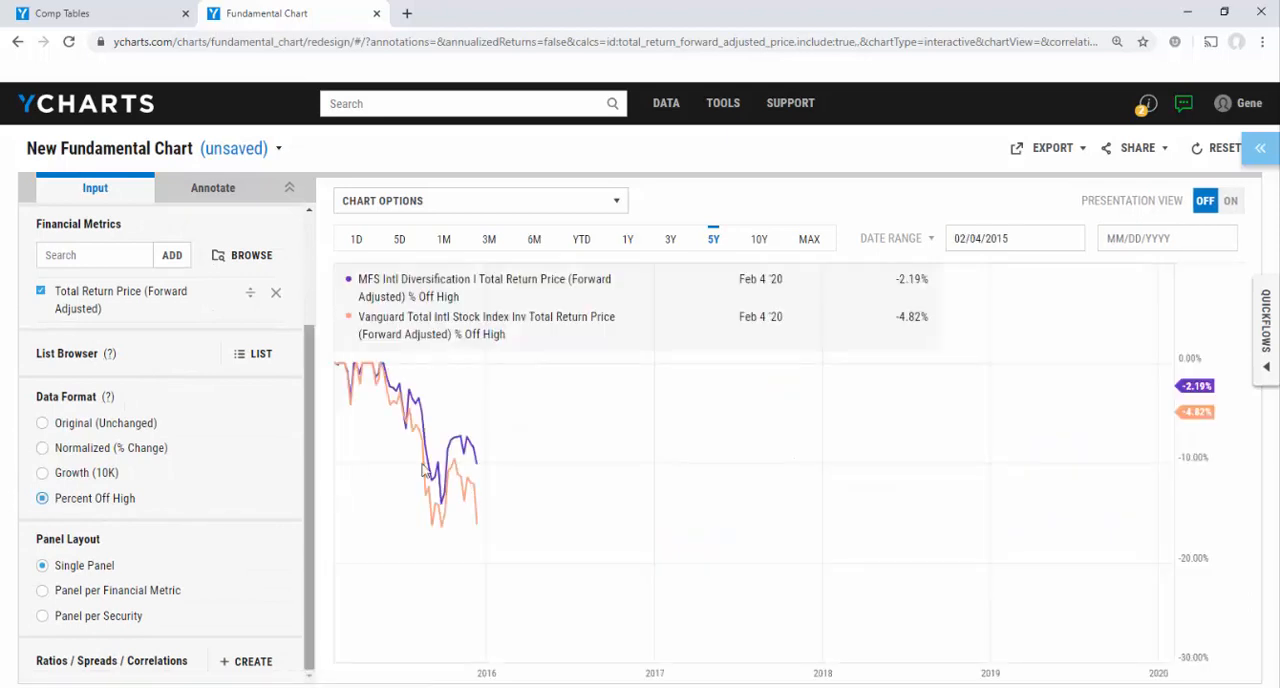